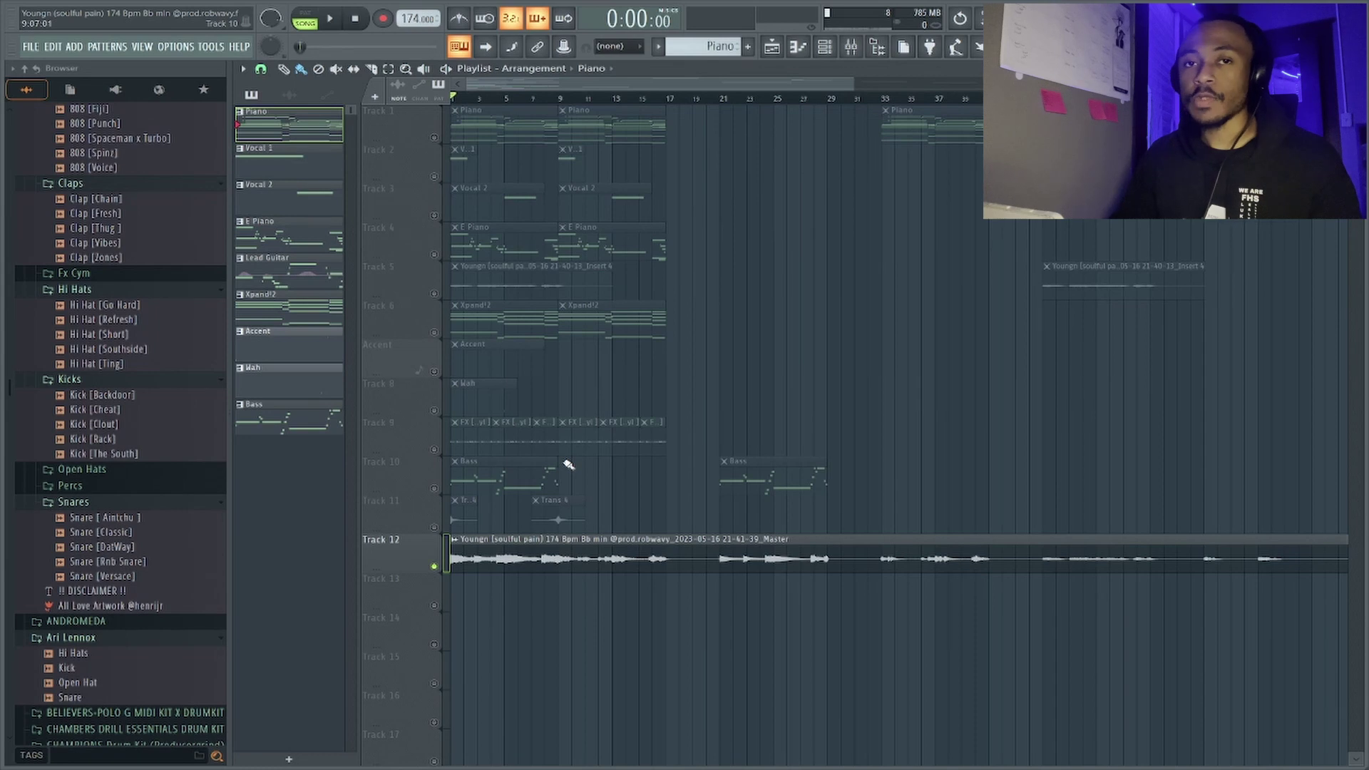
# - Listen to the rendered master clip on Track 12 and the Piano pattern in the piano roll
pyautogui.press('space')
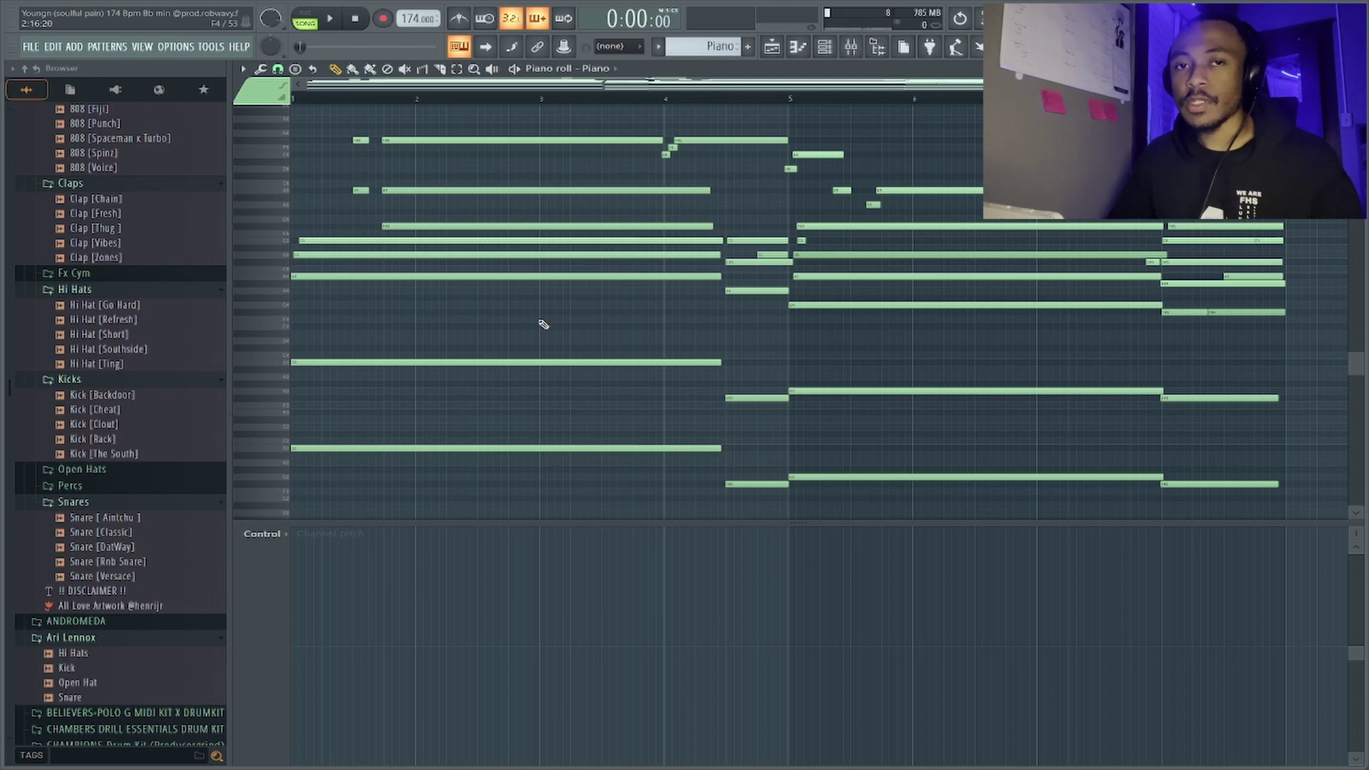
pyautogui.press('space')
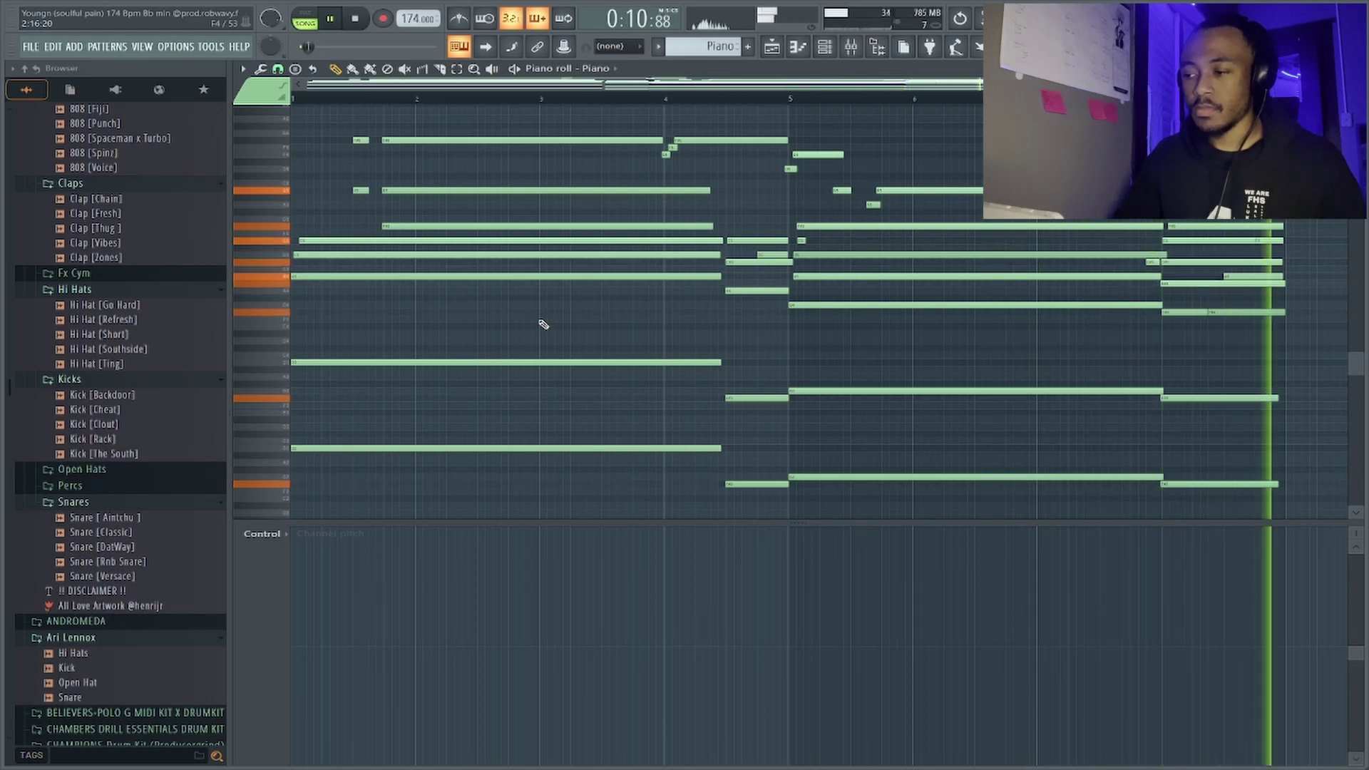
pyautogui.press('space')
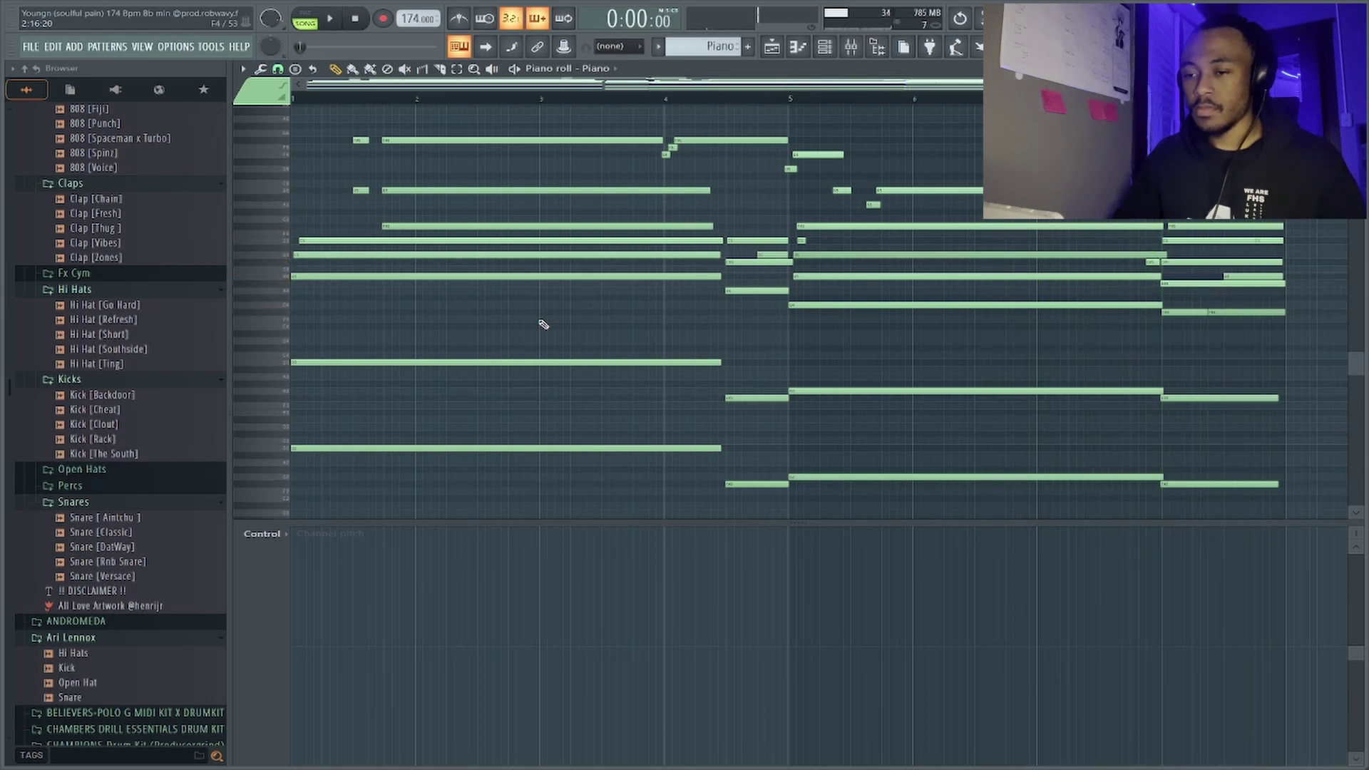
# - Raise the long E5 note at the start of the Piano pattern by two semitones and return it to E5
pyautogui.click(321, 241)
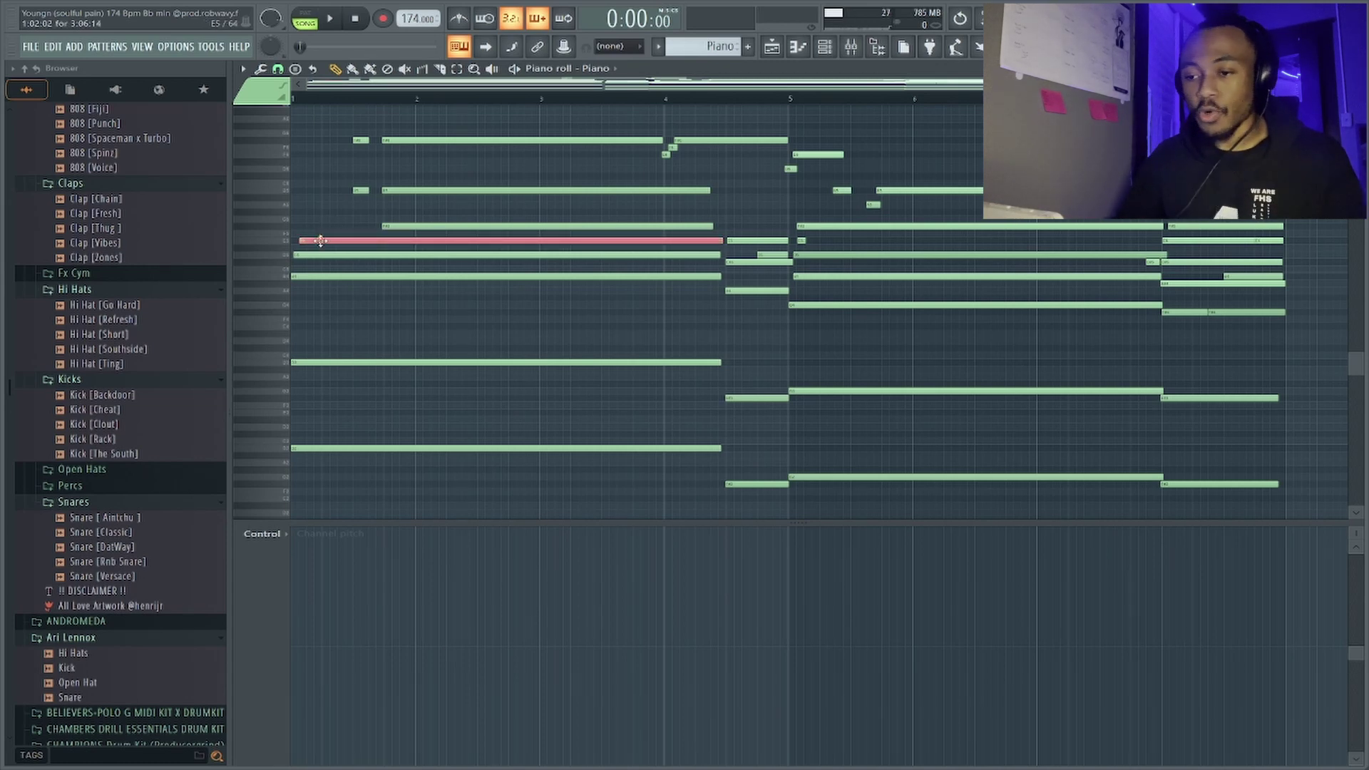
pyautogui.hotkey('shift', 'Up')
pyautogui.hotkey('shift', 'Up')
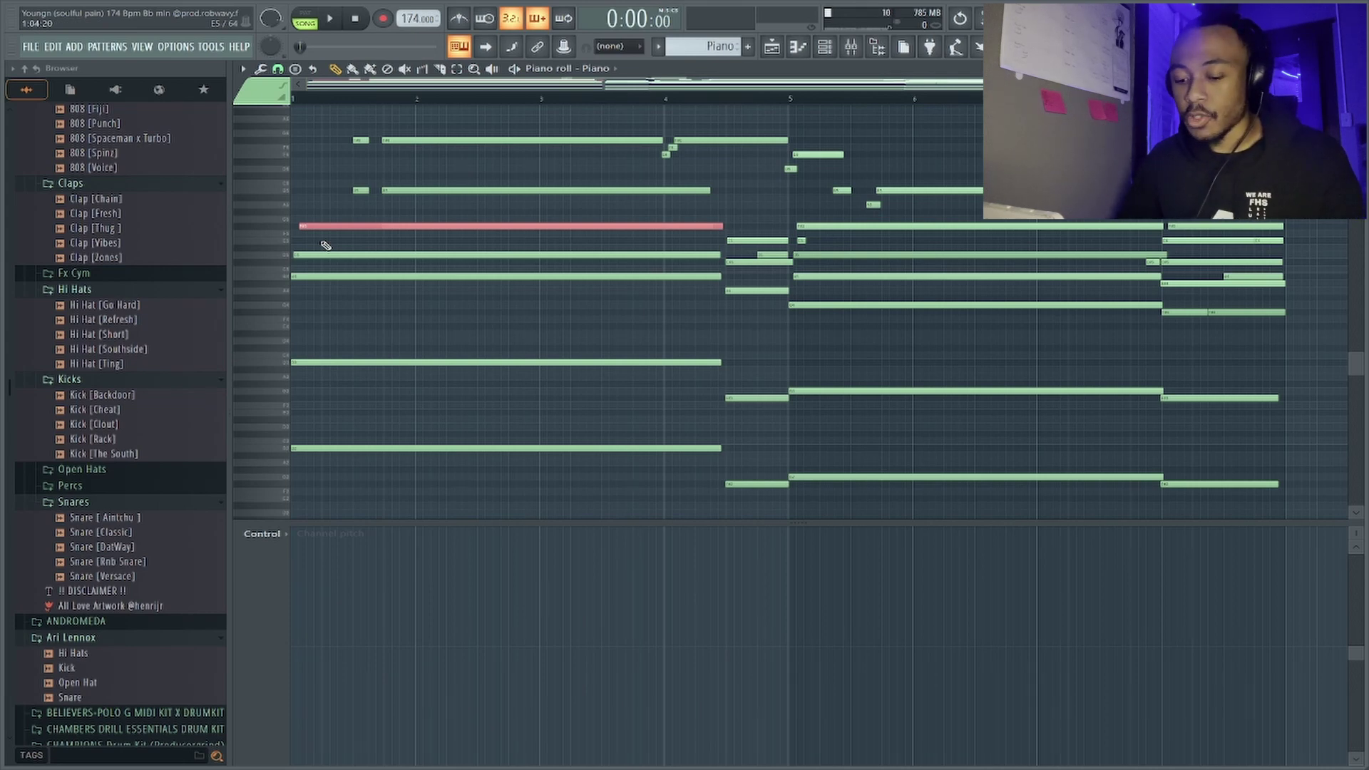
pyautogui.hotkey('shift', 'Down')
pyautogui.hotkey('shift', 'Down')
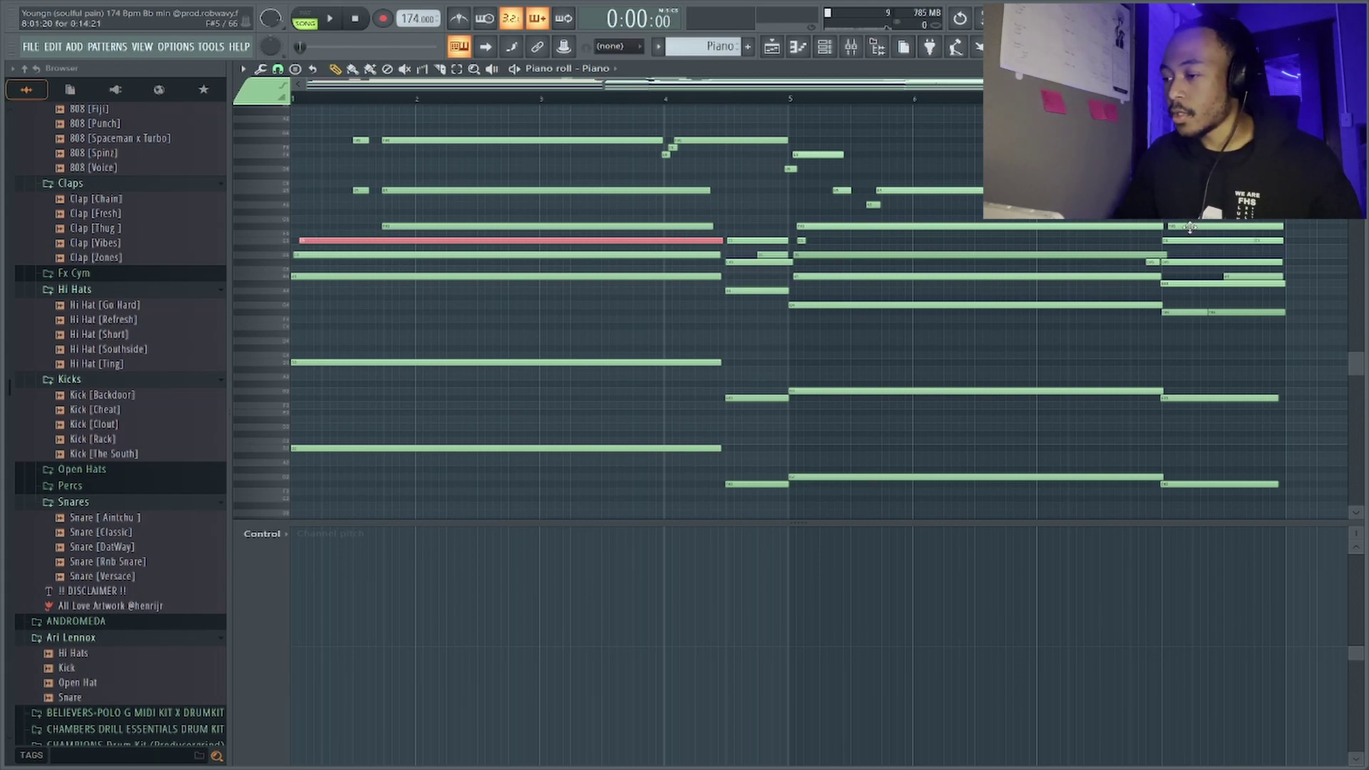
# - Lower the A#4 note in the last Piano chord to A4, restore it, and select the high melody notes
pyautogui.moveTo(1187, 225); pyautogui.dragTo(1185, 331)
pyautogui.moveTo(1178, 276); pyautogui.dragTo(1178, 294)
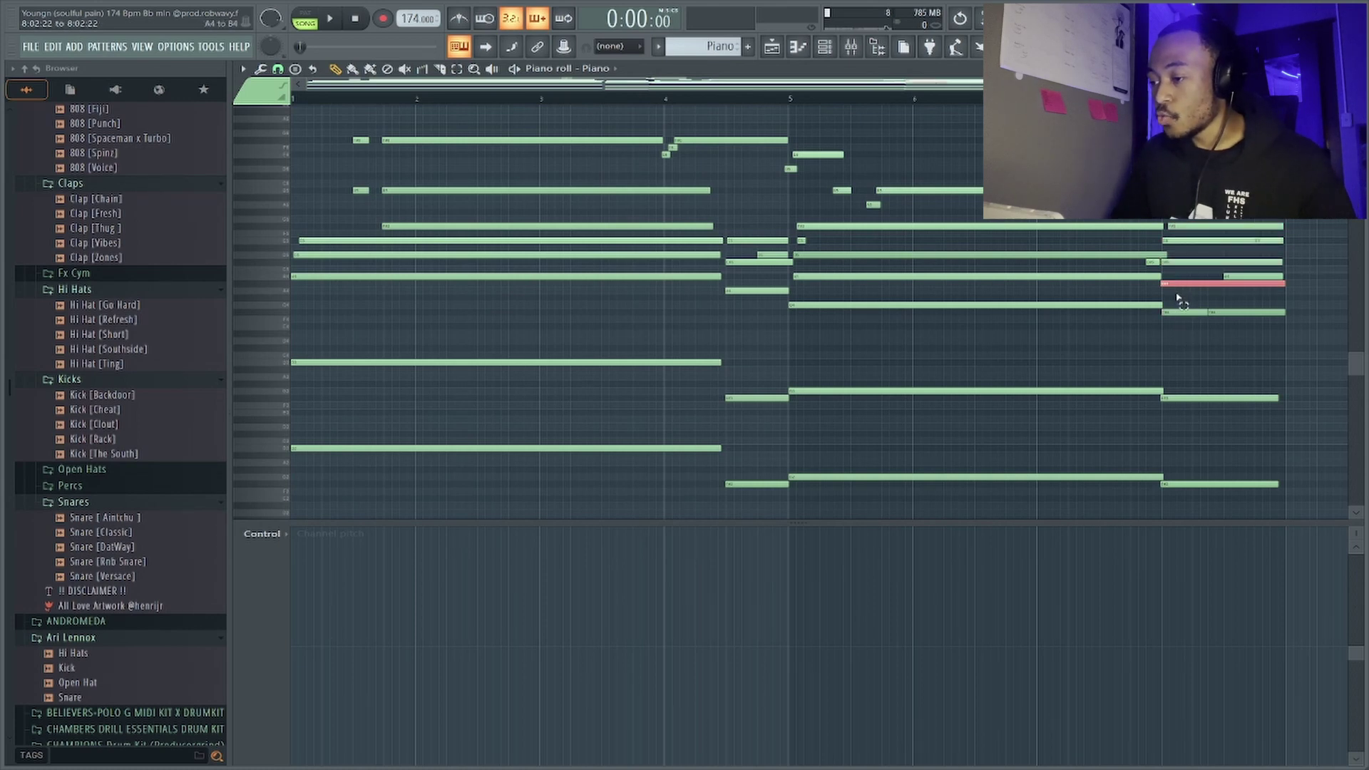
pyautogui.press('Down')
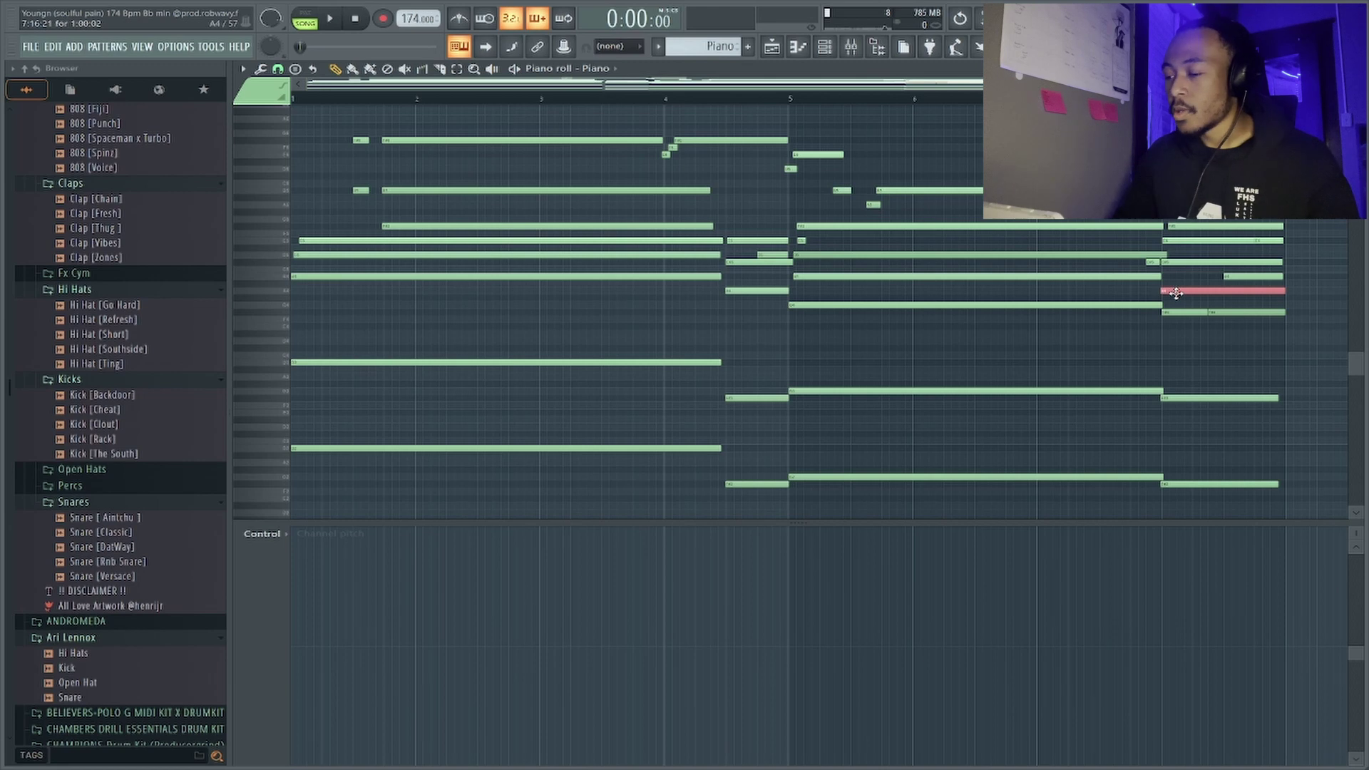
pyautogui.press('Up')
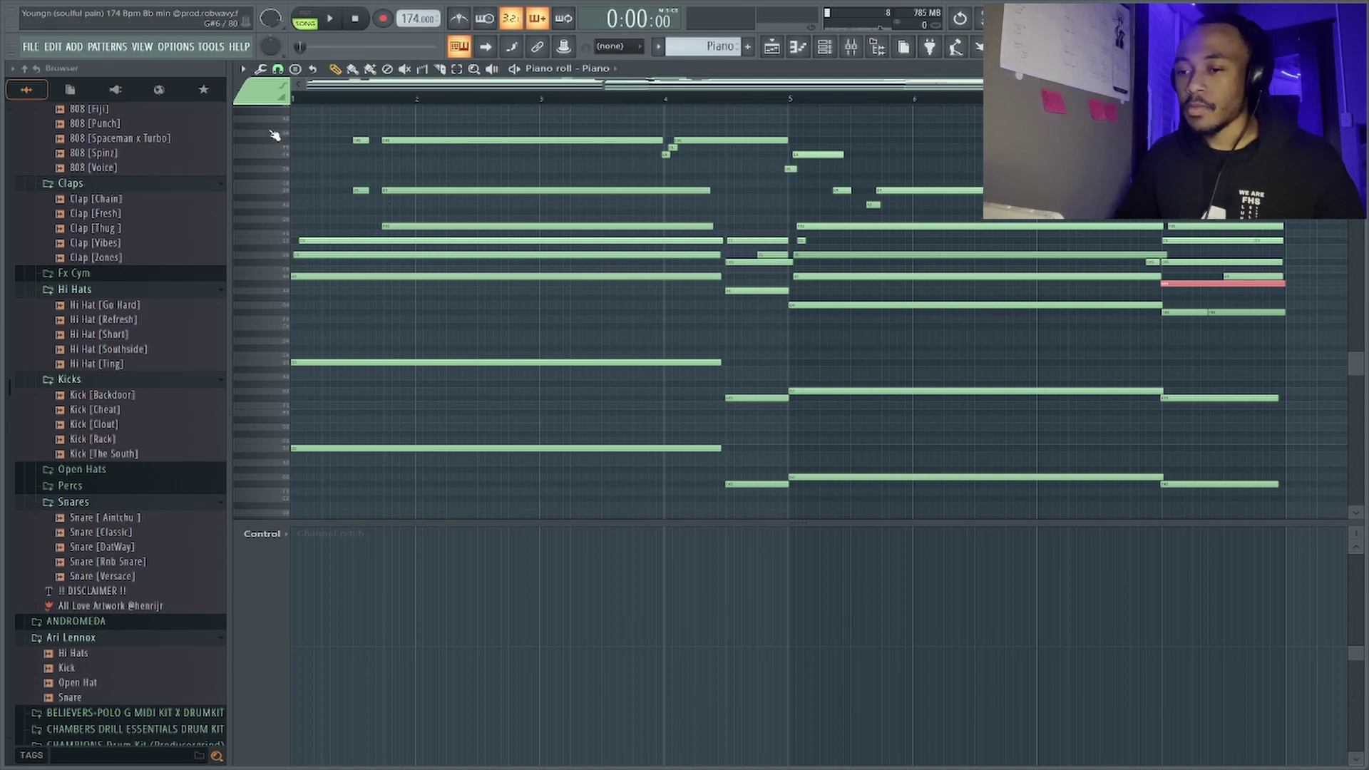
pyautogui.moveTo(269, 128); pyautogui.dragTo(271, 212)
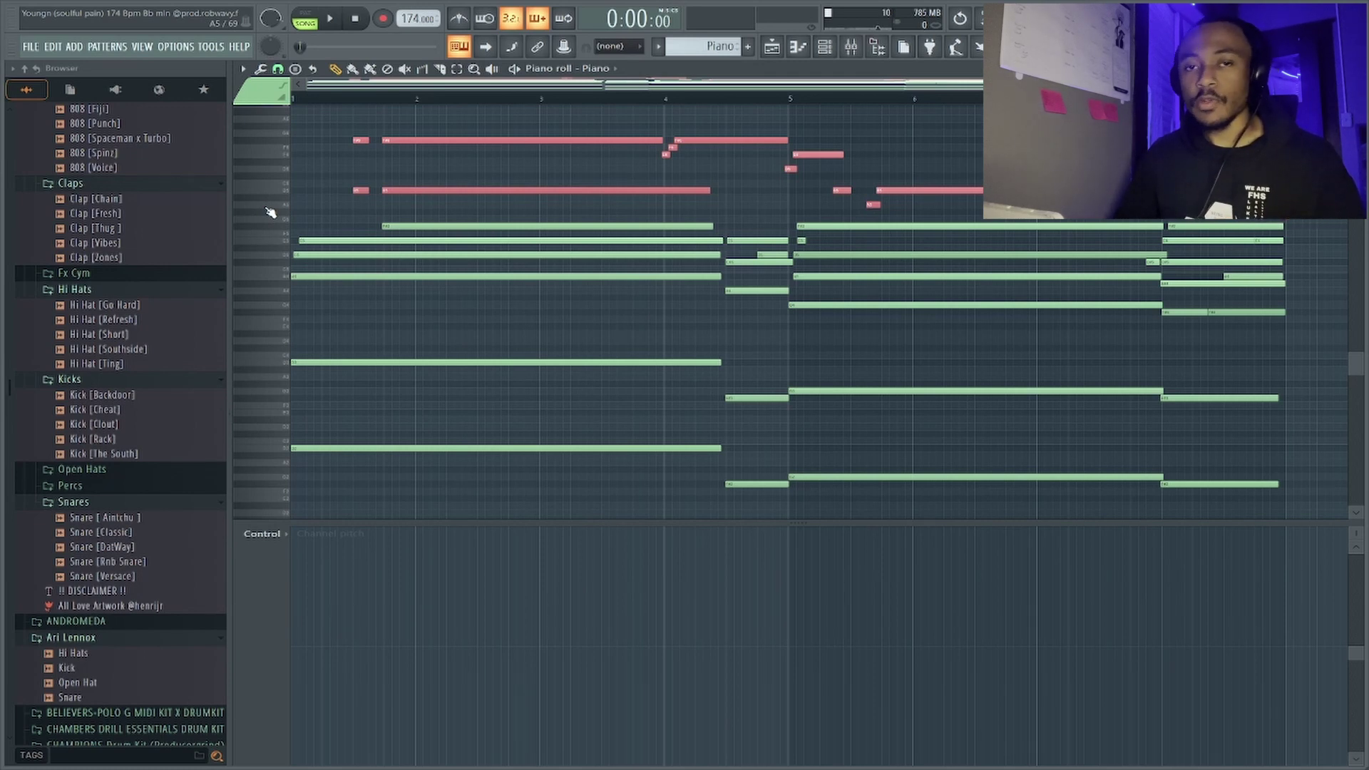
# - Examine the Piano insert's Fruity Parametric EQ 2, Fruity Delay 2, ValhallaVintageVerb and stereo separation settings in the mixer
pyautogui.press('F9')
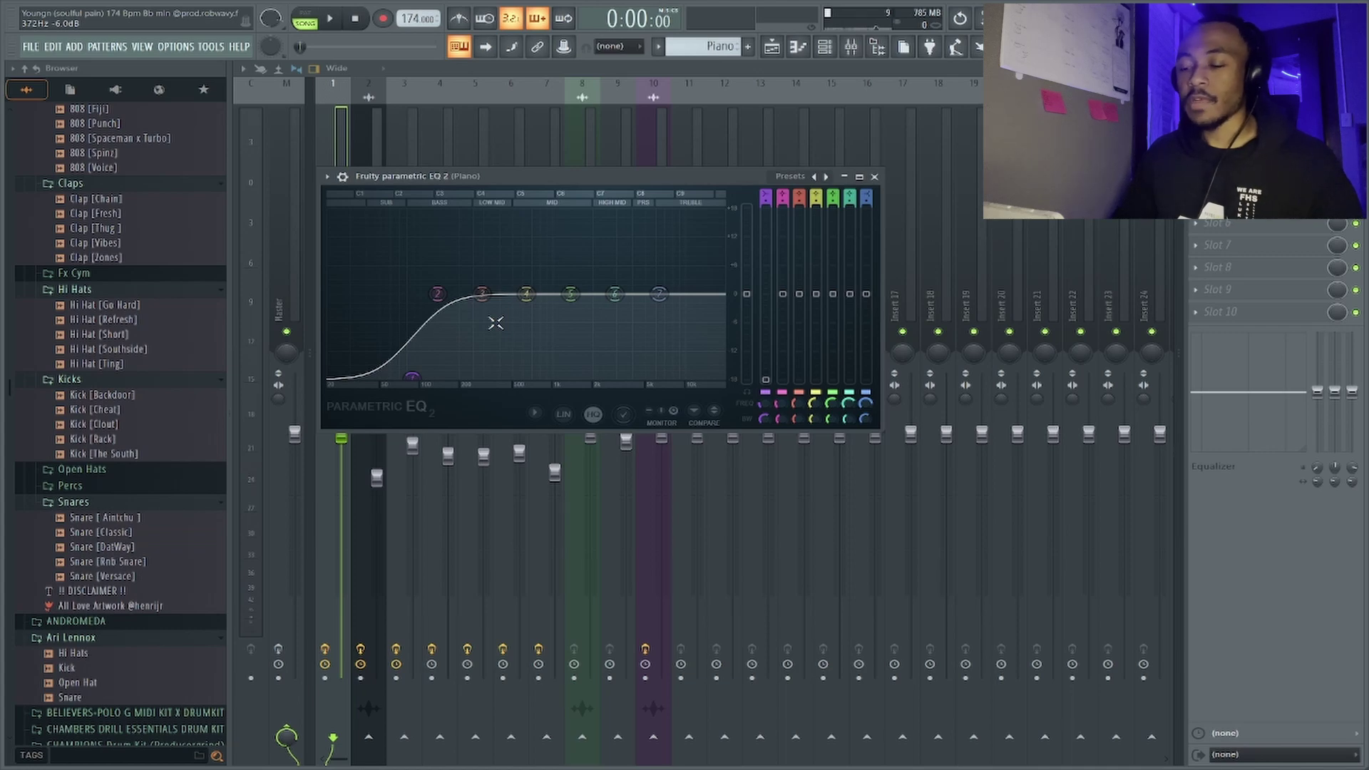
pyautogui.click(874, 176)
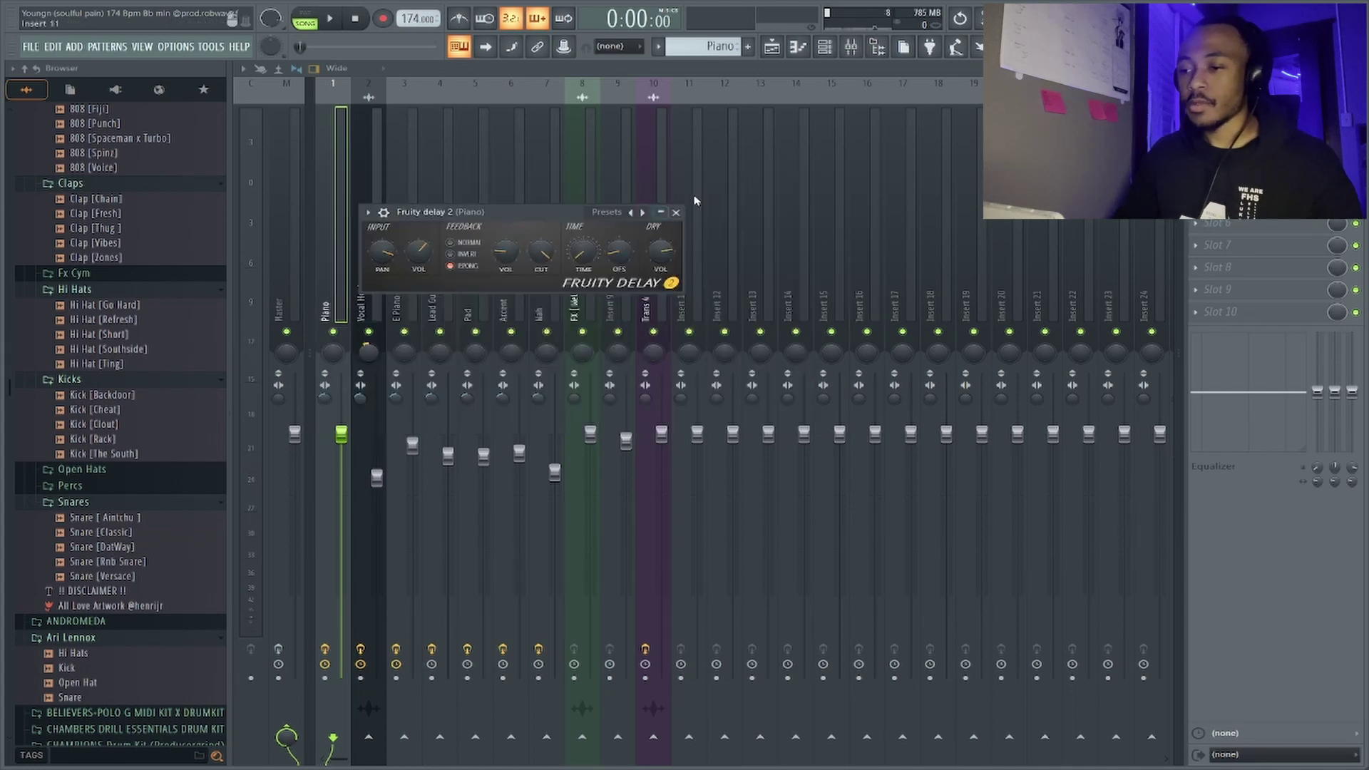
pyautogui.click(676, 212)
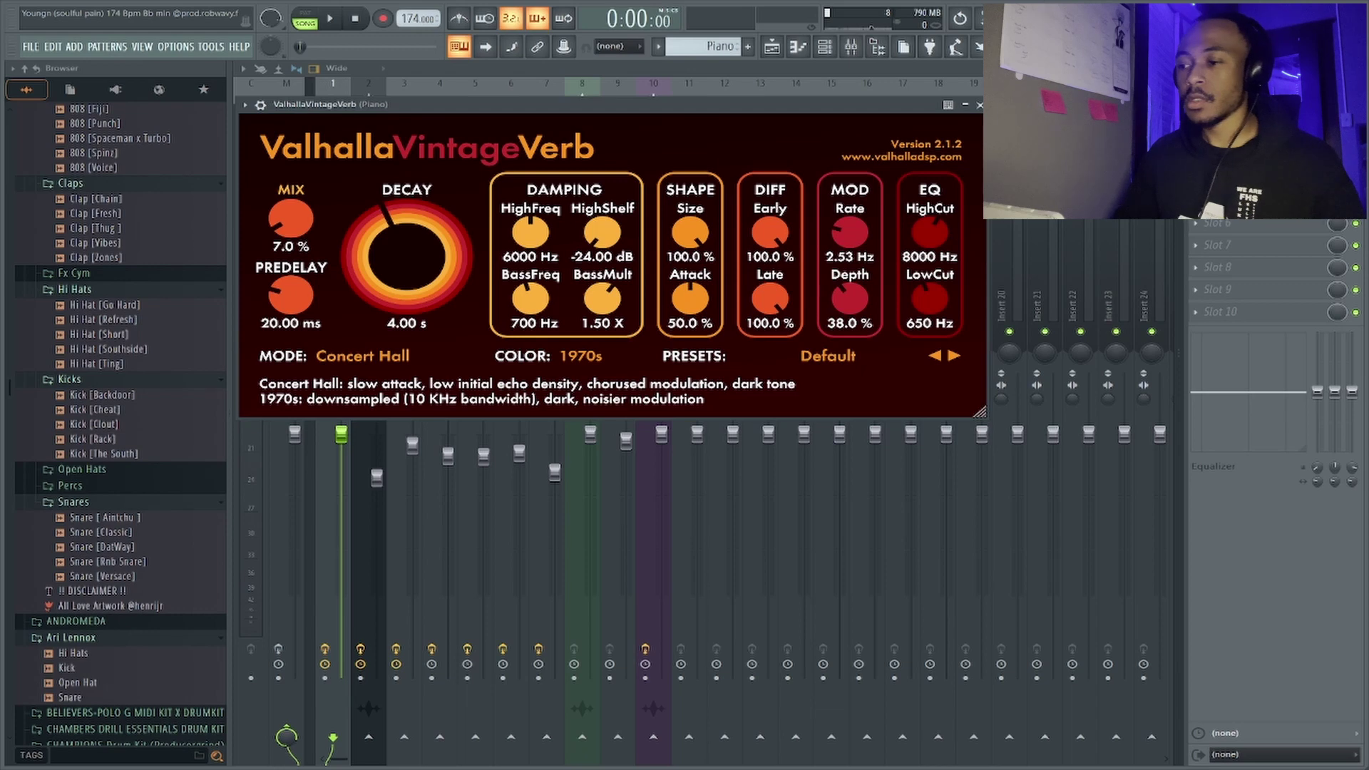
pyautogui.click(980, 105)
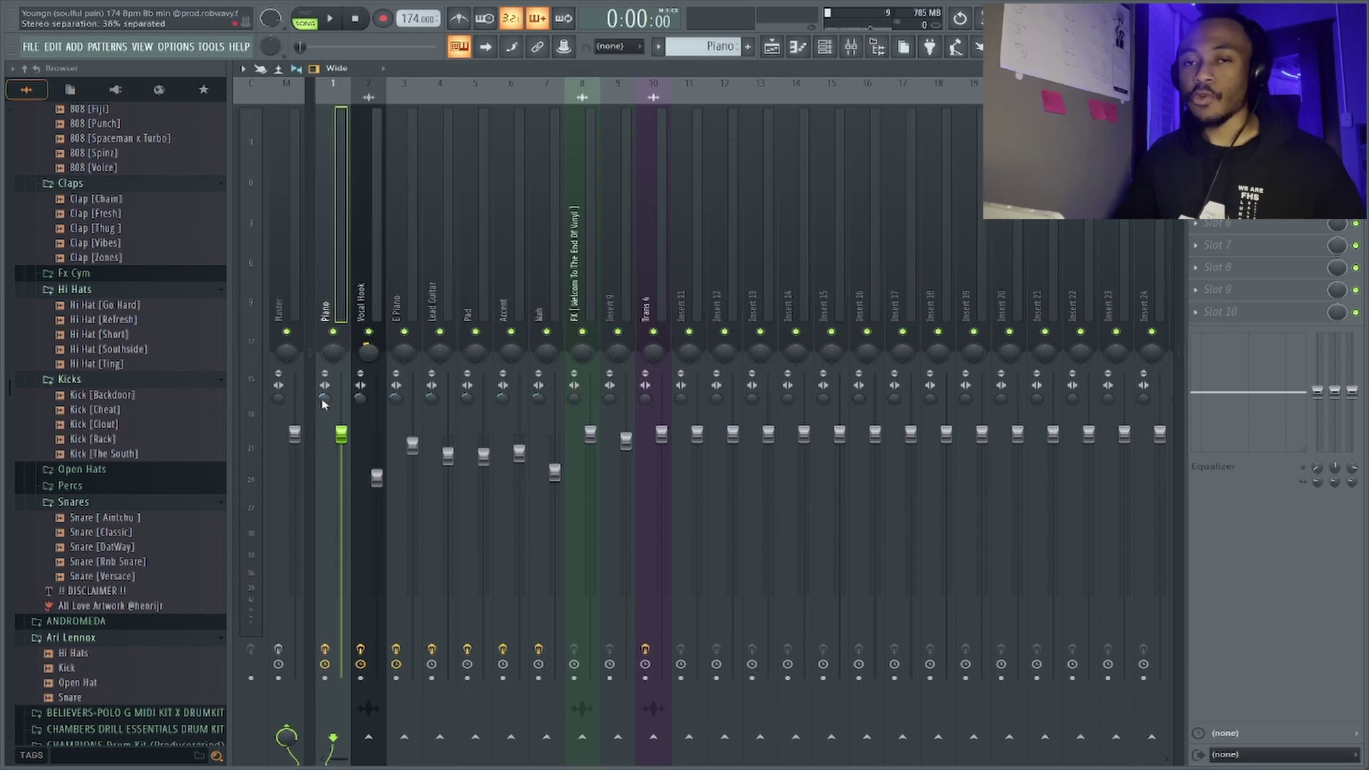
pyautogui.press('F9')
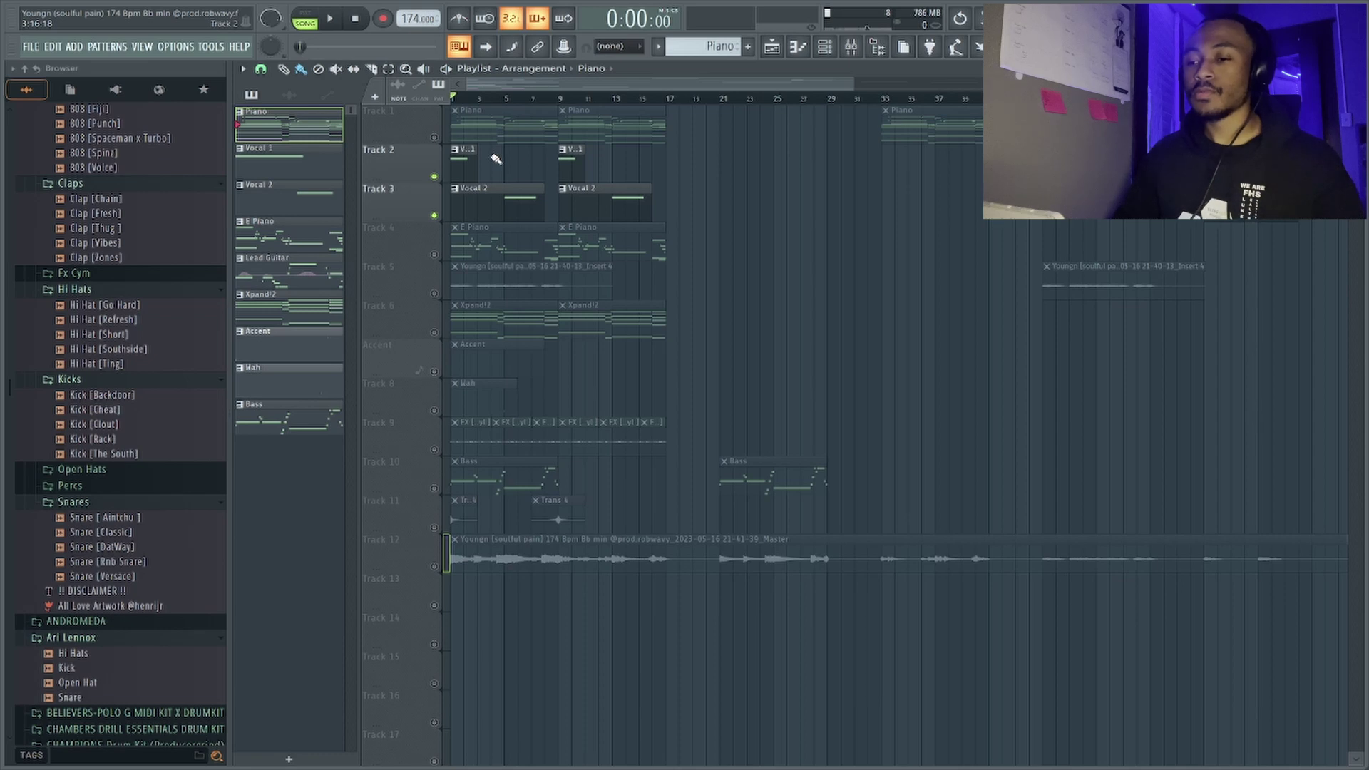
# - Listen to the soloed Vocal 1 and Vocal 2 clips and examine the Vocal Hook insert's EQ, delay, reverb and stereo enhancer
pyautogui.press('space')
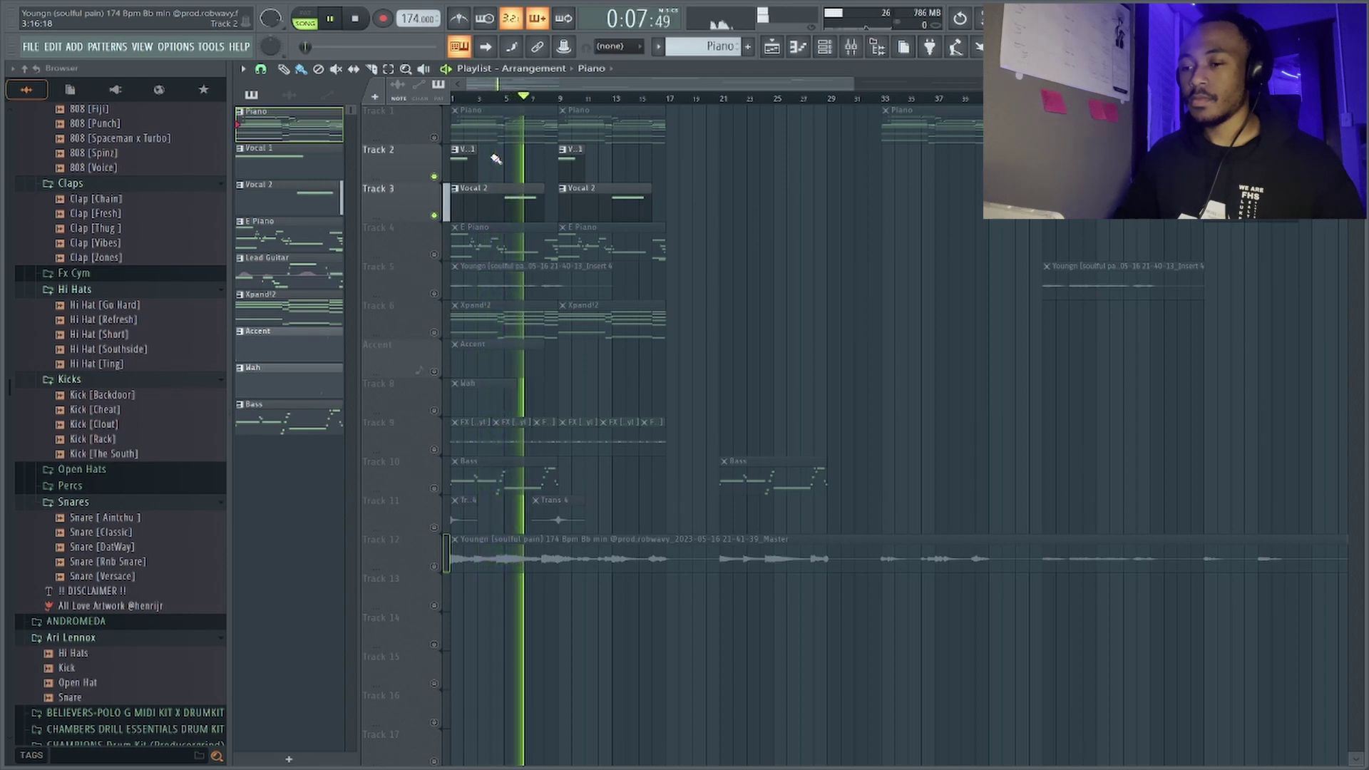
pyautogui.press('space')
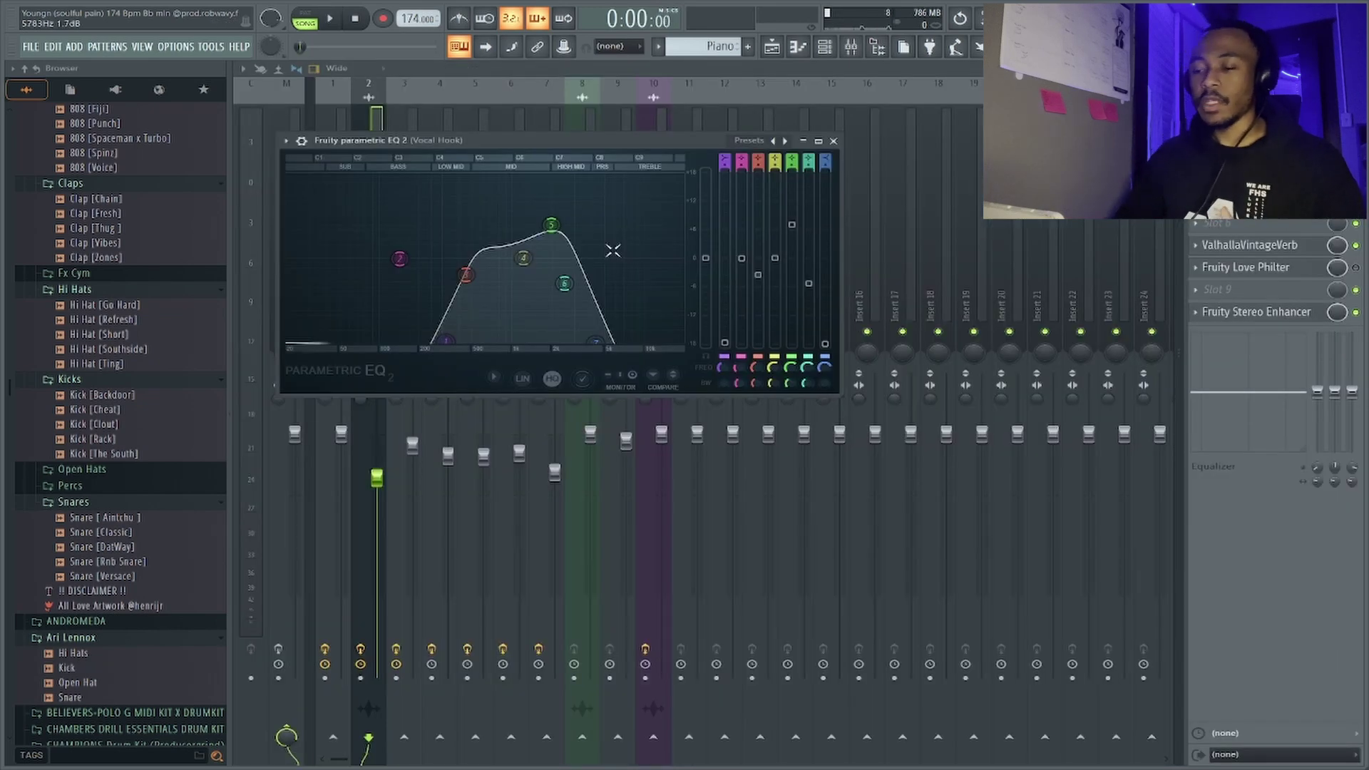
pyautogui.click(833, 140)
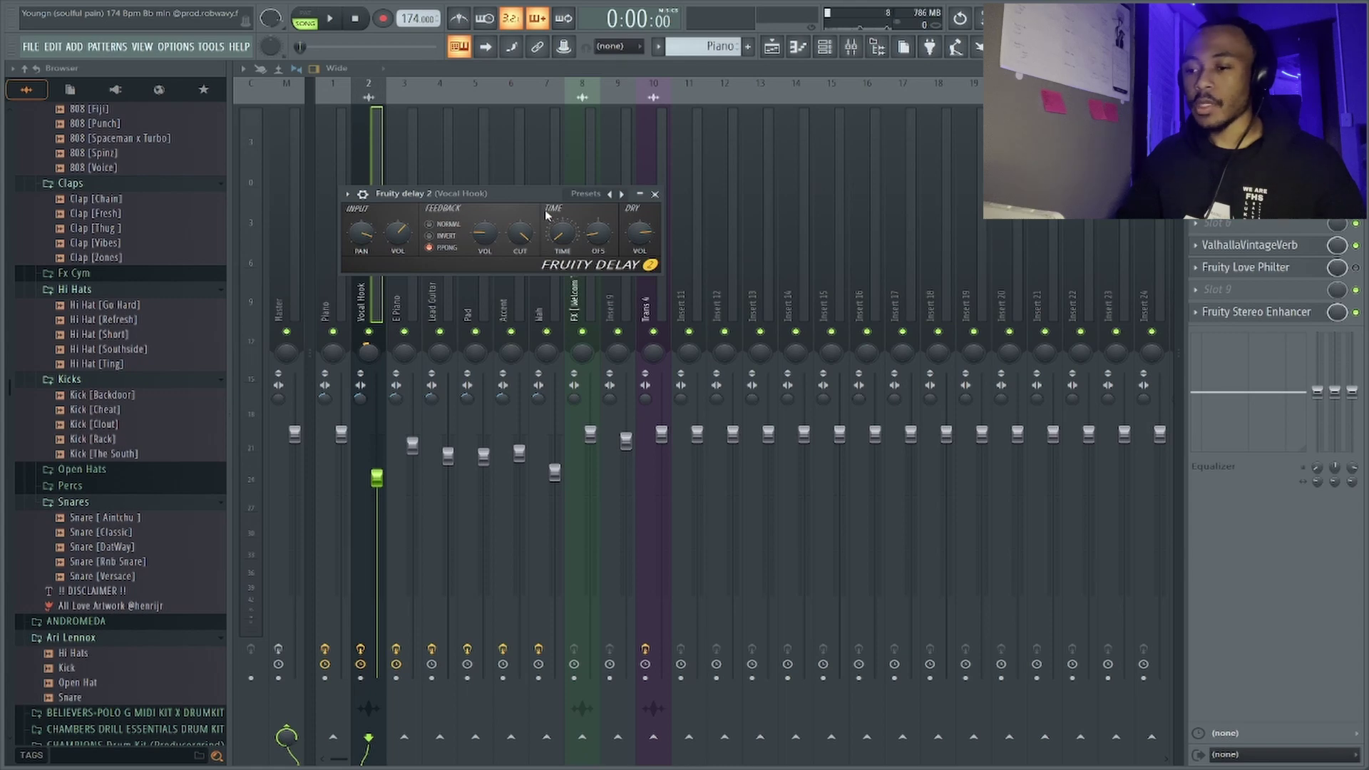
pyautogui.click(1249, 245)
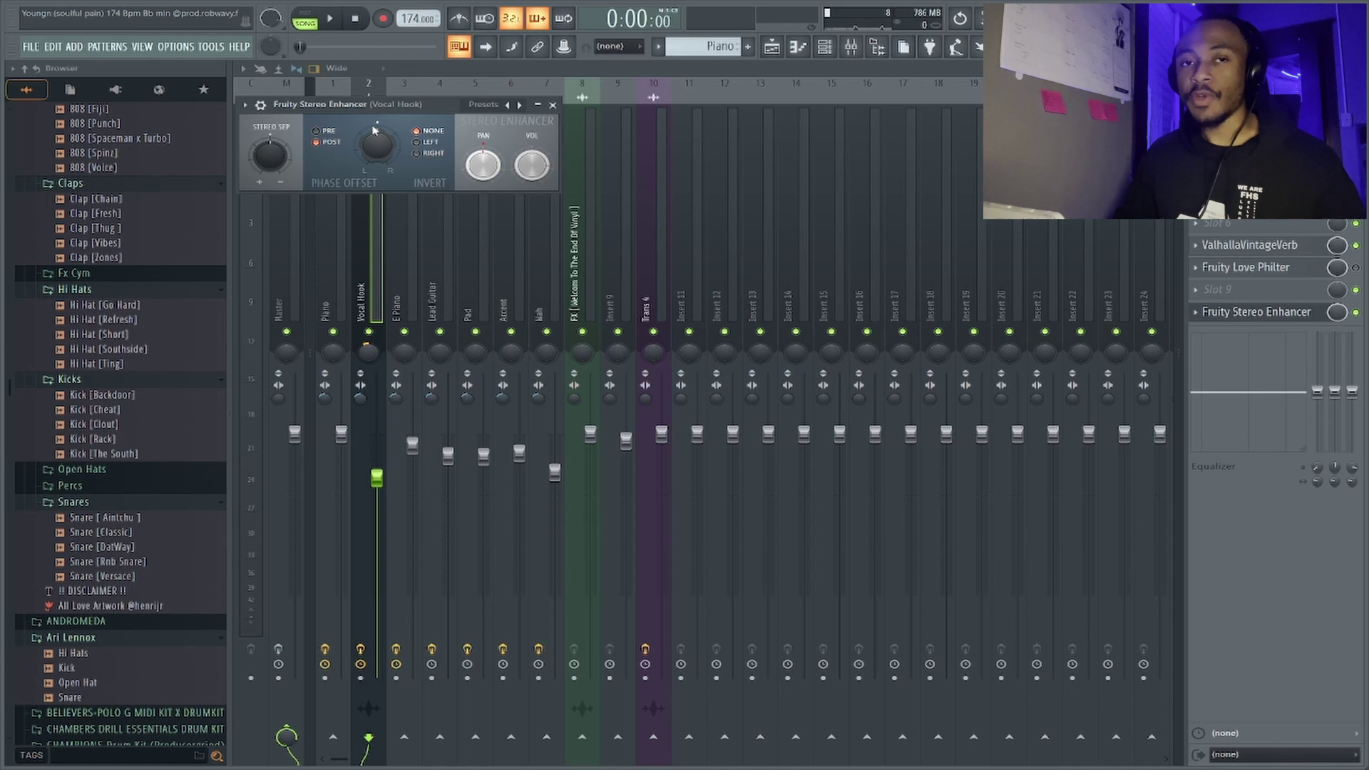
pyautogui.press('Escape')
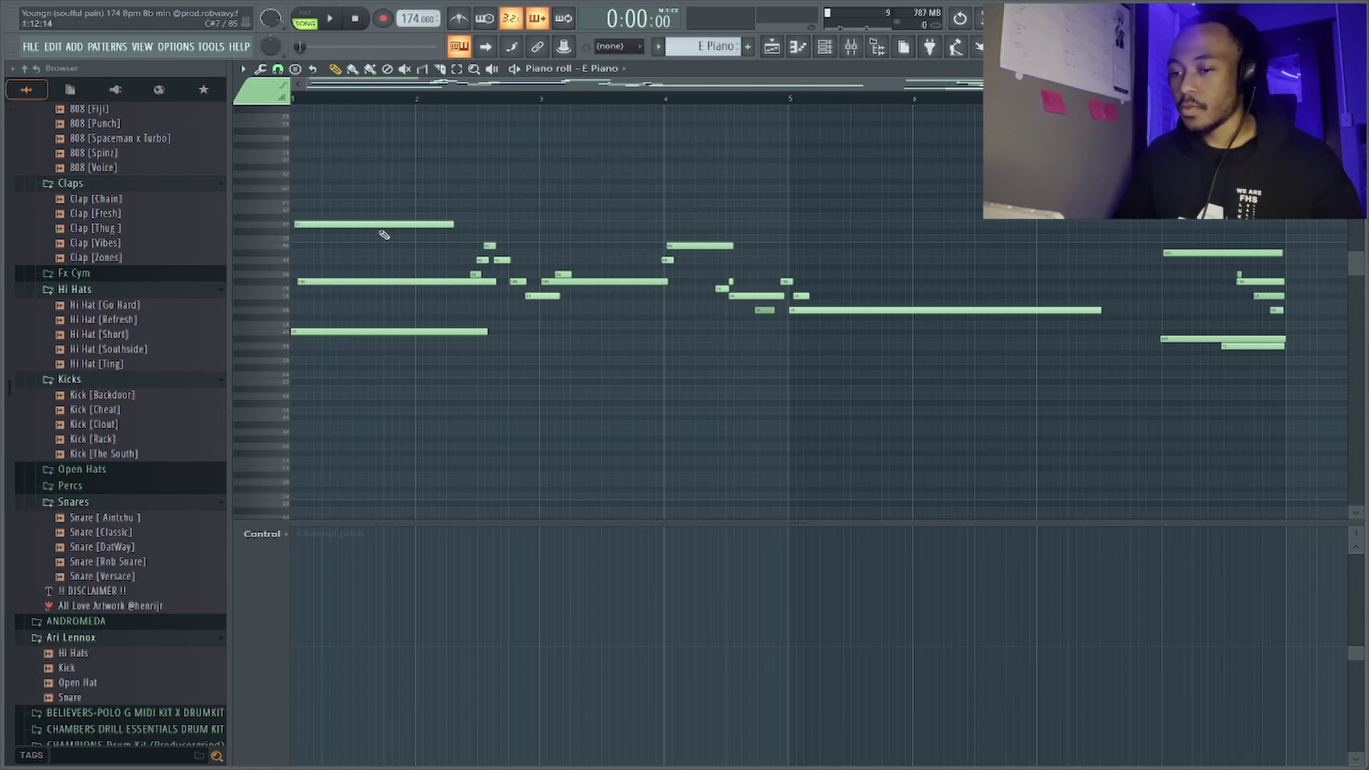
# - Listen to the E Piano pattern in the piano roll
pyautogui.press('space')
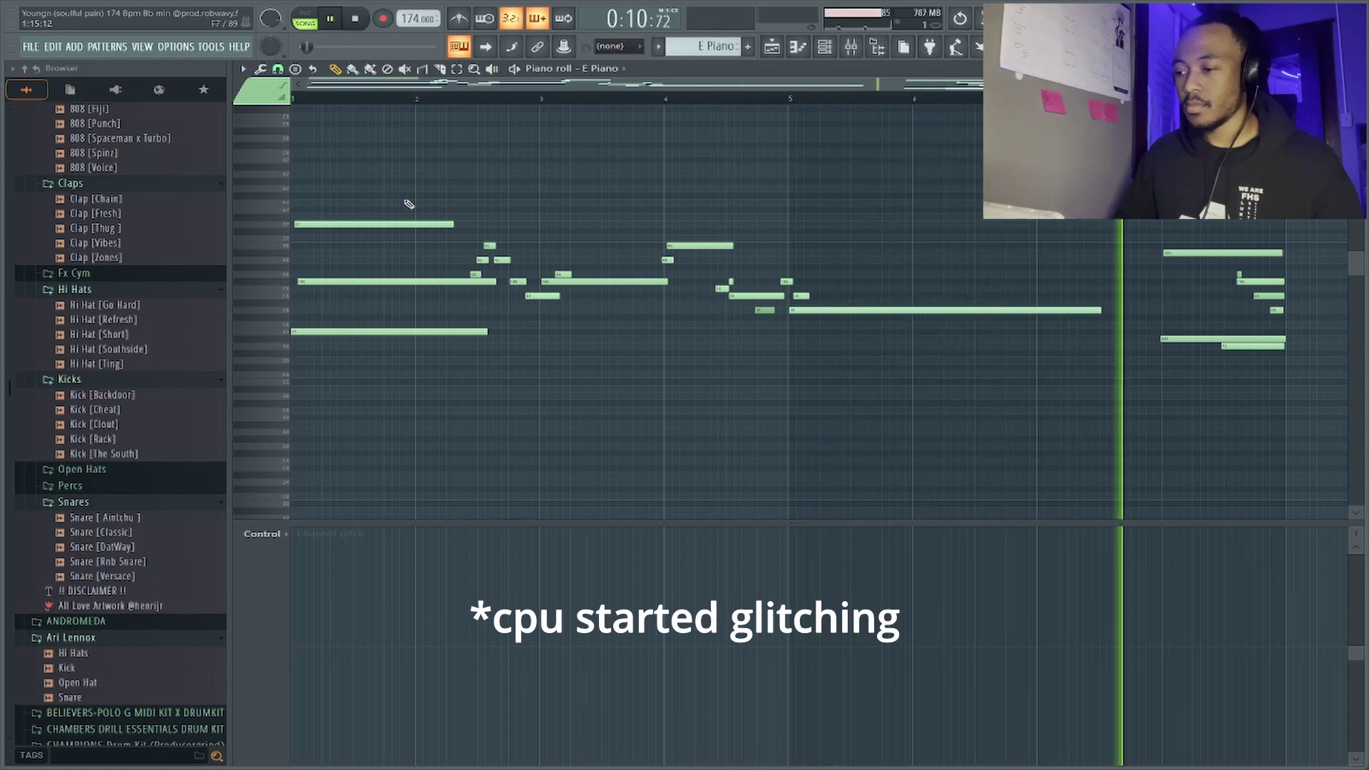
pyautogui.press('space')
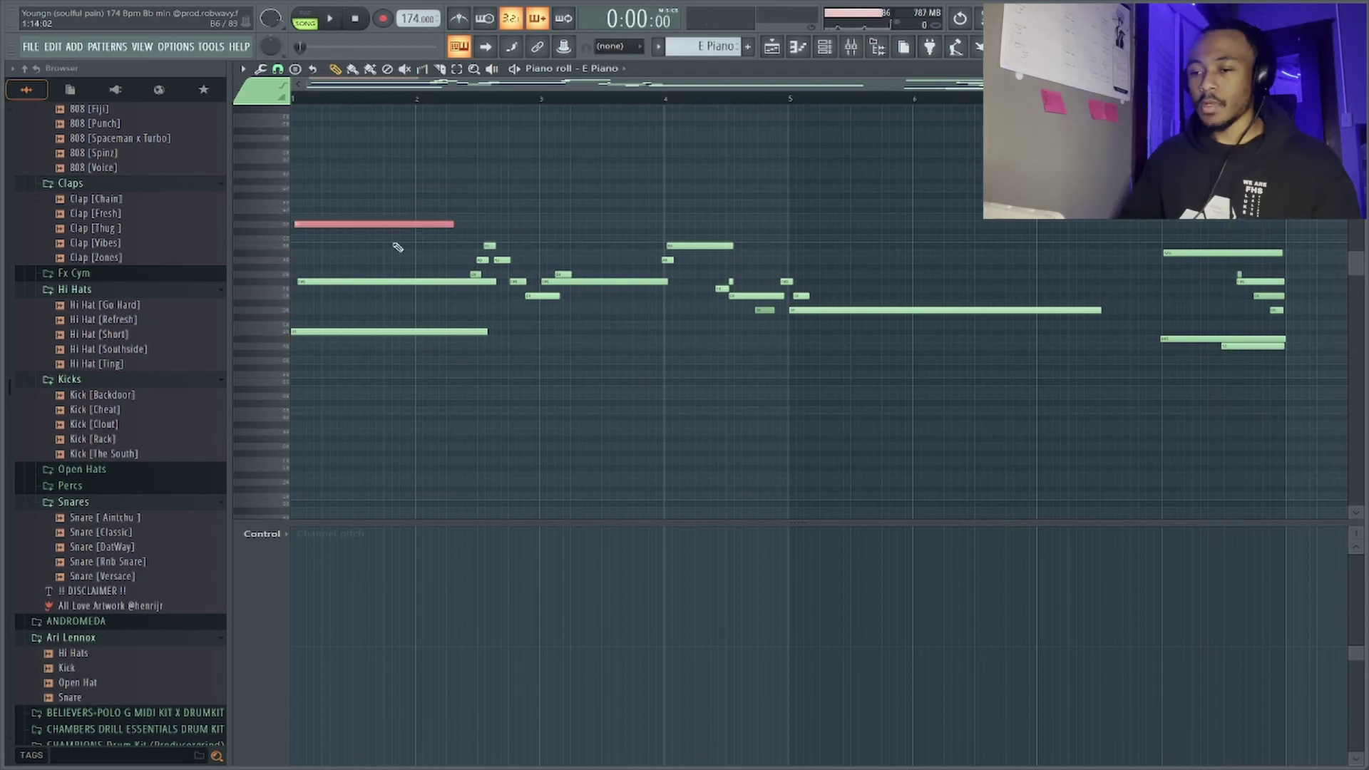
# - Move the highest opening note of the E Piano pattern down an octave and return it to its original pitch
pyautogui.hotkey('ctrl', 'Down')
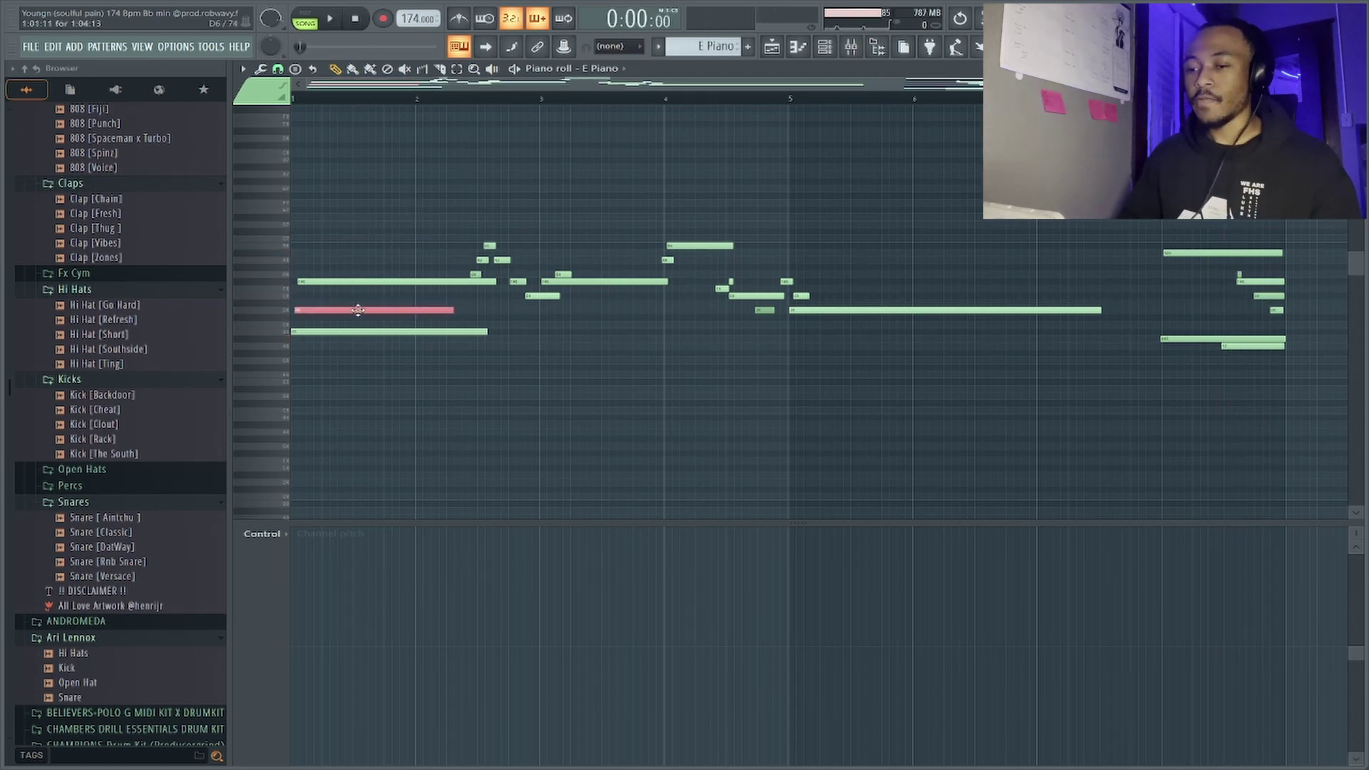
pyautogui.hotkey('ctrl', 'Up')
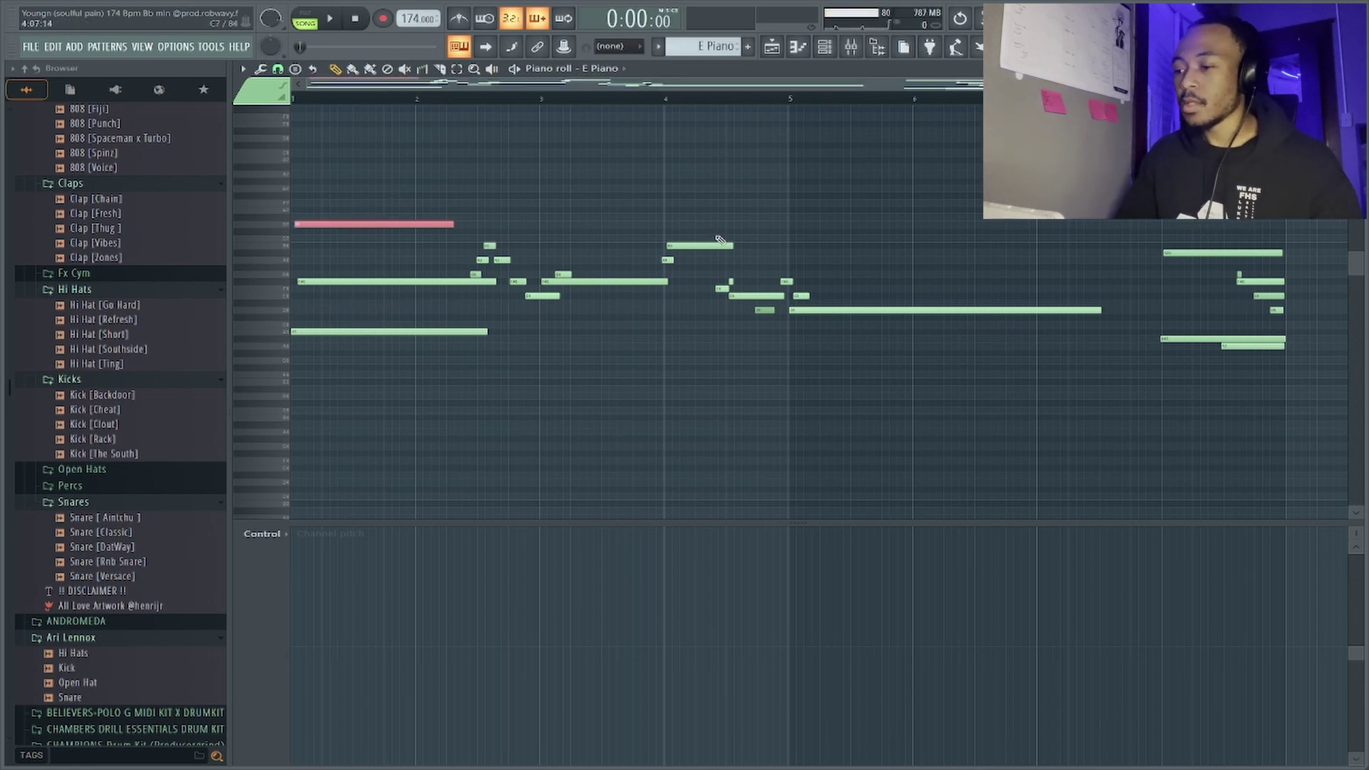
pyautogui.moveTo(1184, 217); pyautogui.dragTo(1162, 379)
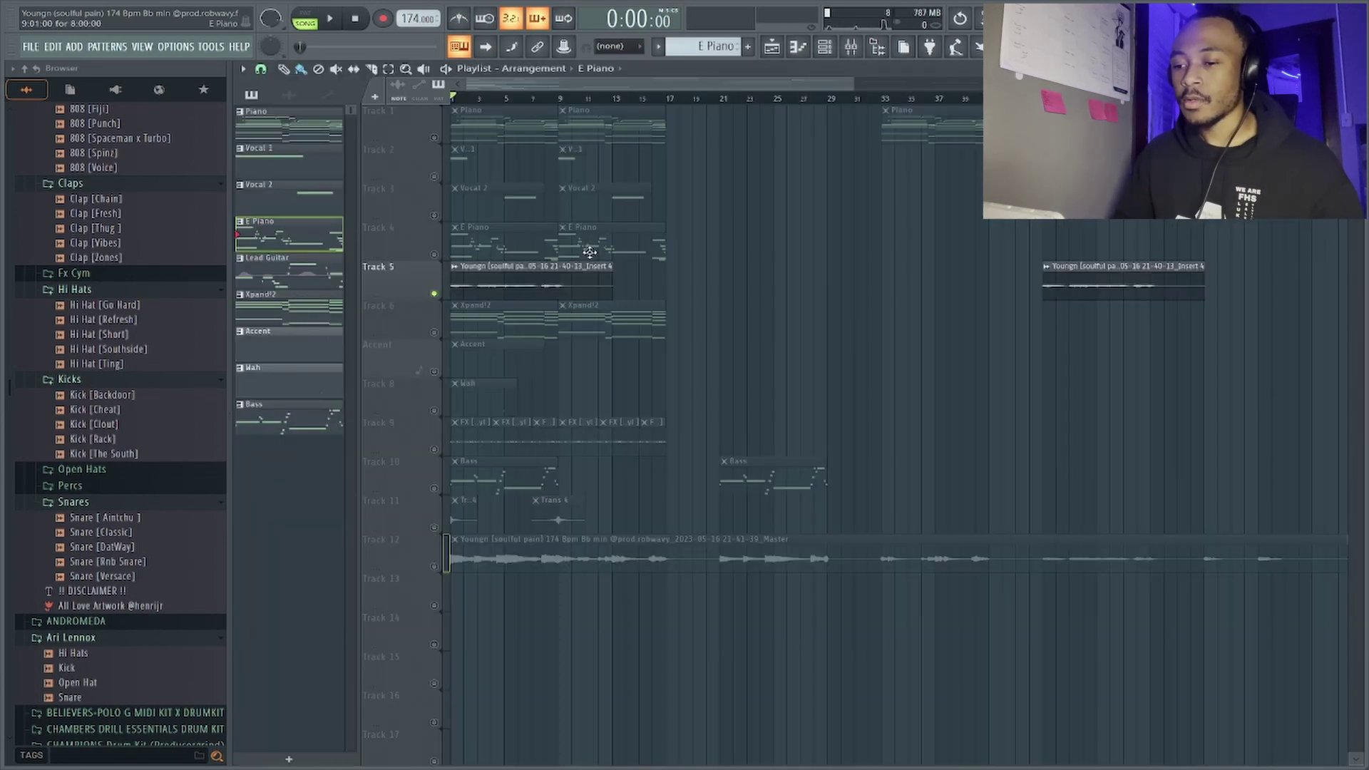
# - Listen to the soloed guitar recording on Track 5 and examine the Lead Guitar insert's Fruity Flanger and Fruity Chorus
pyautogui.press('space')
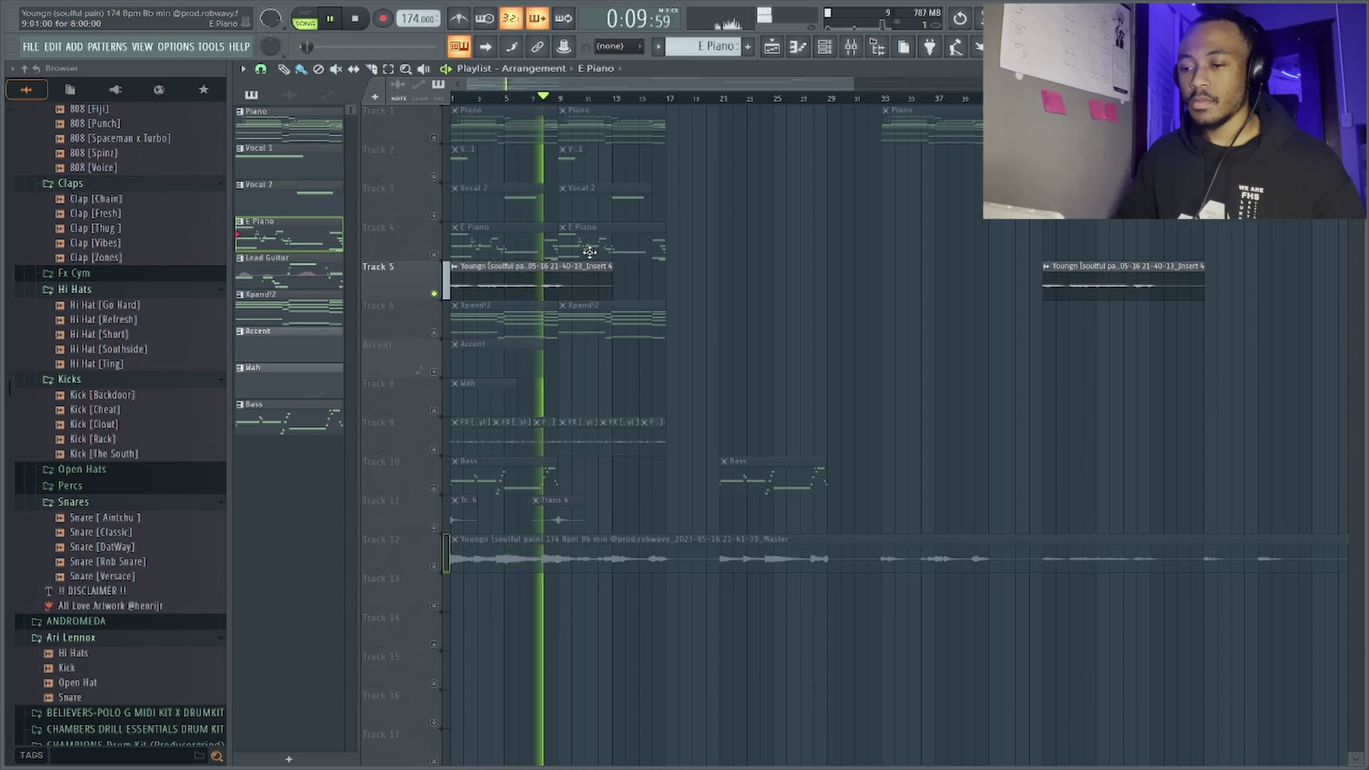
pyautogui.press('space')
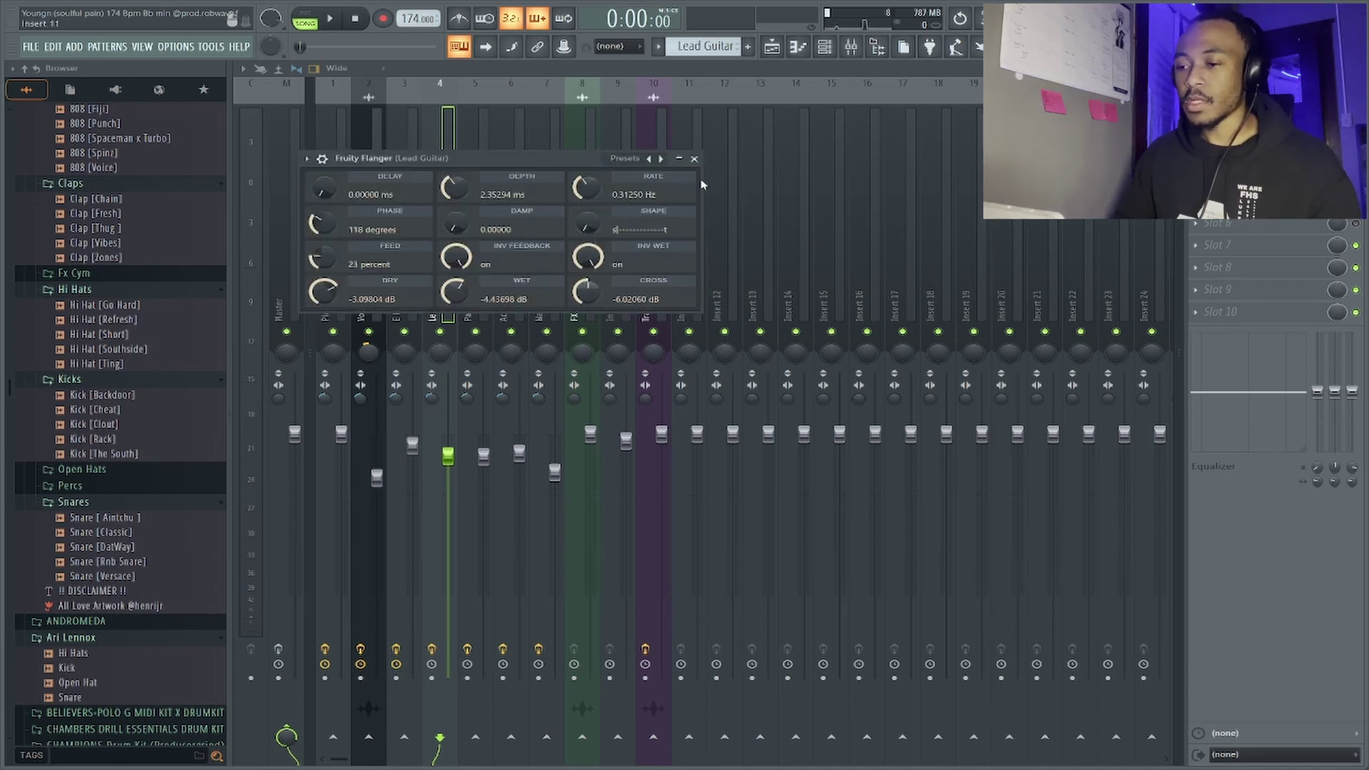
pyautogui.click(696, 159)
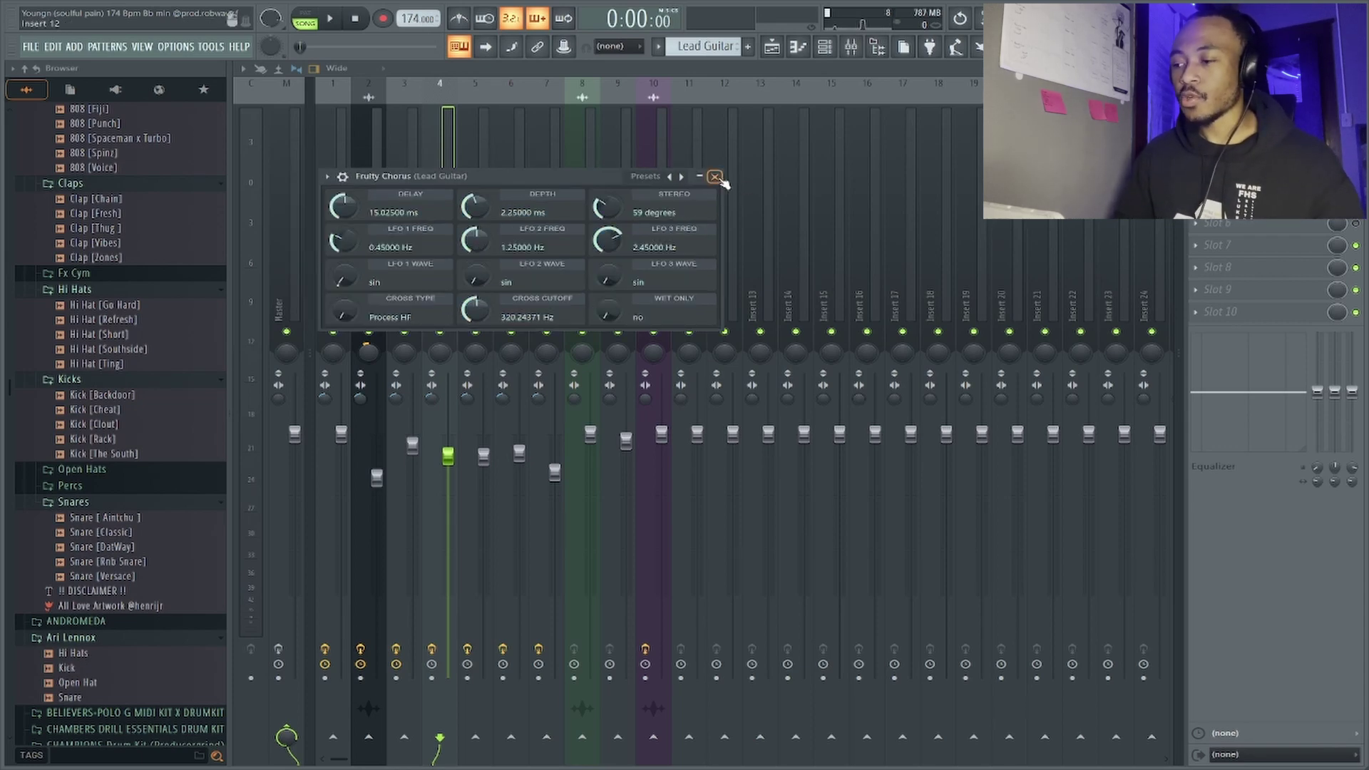
pyautogui.click(715, 176)
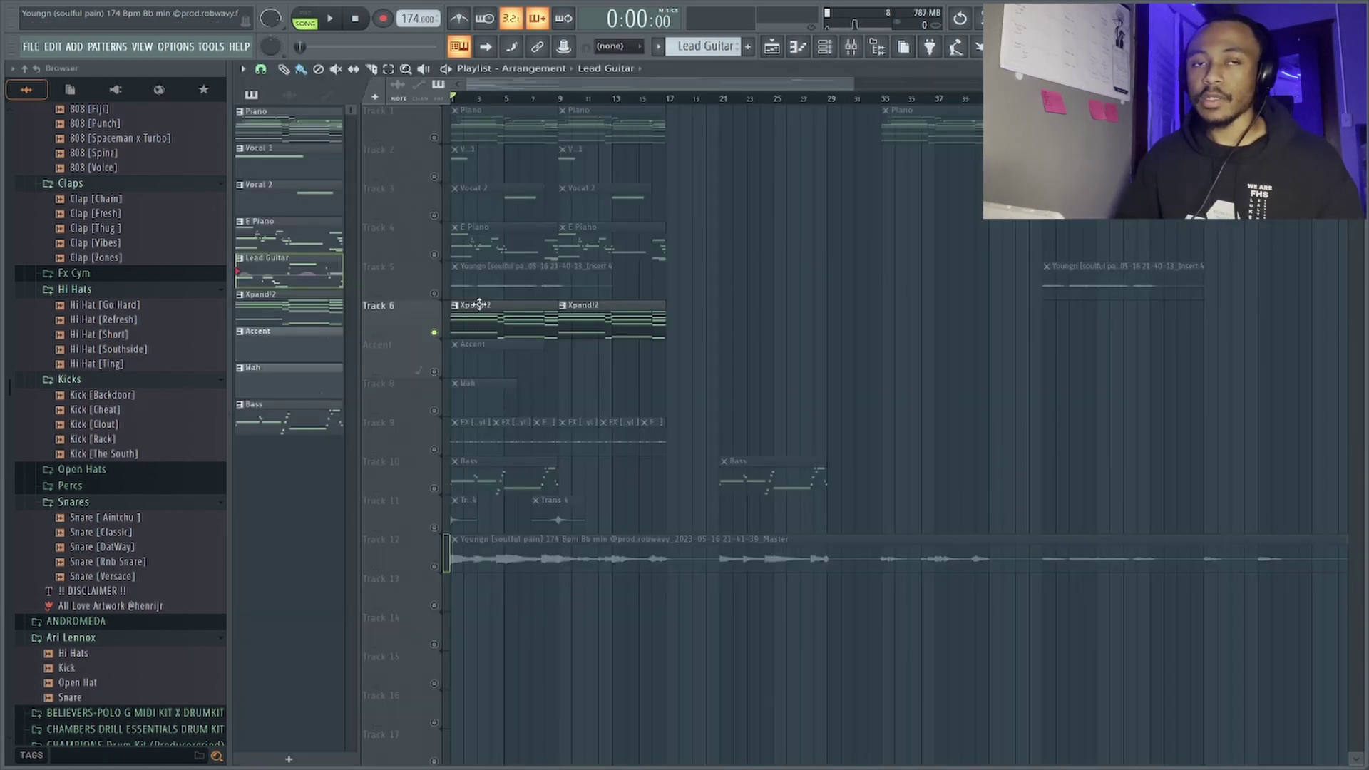
# - Listen to the soloed Xpand!2 pattern on Track 6 and examine the Pad insert's EQ, chorus, delay and reverb settings
pyautogui.press('space')
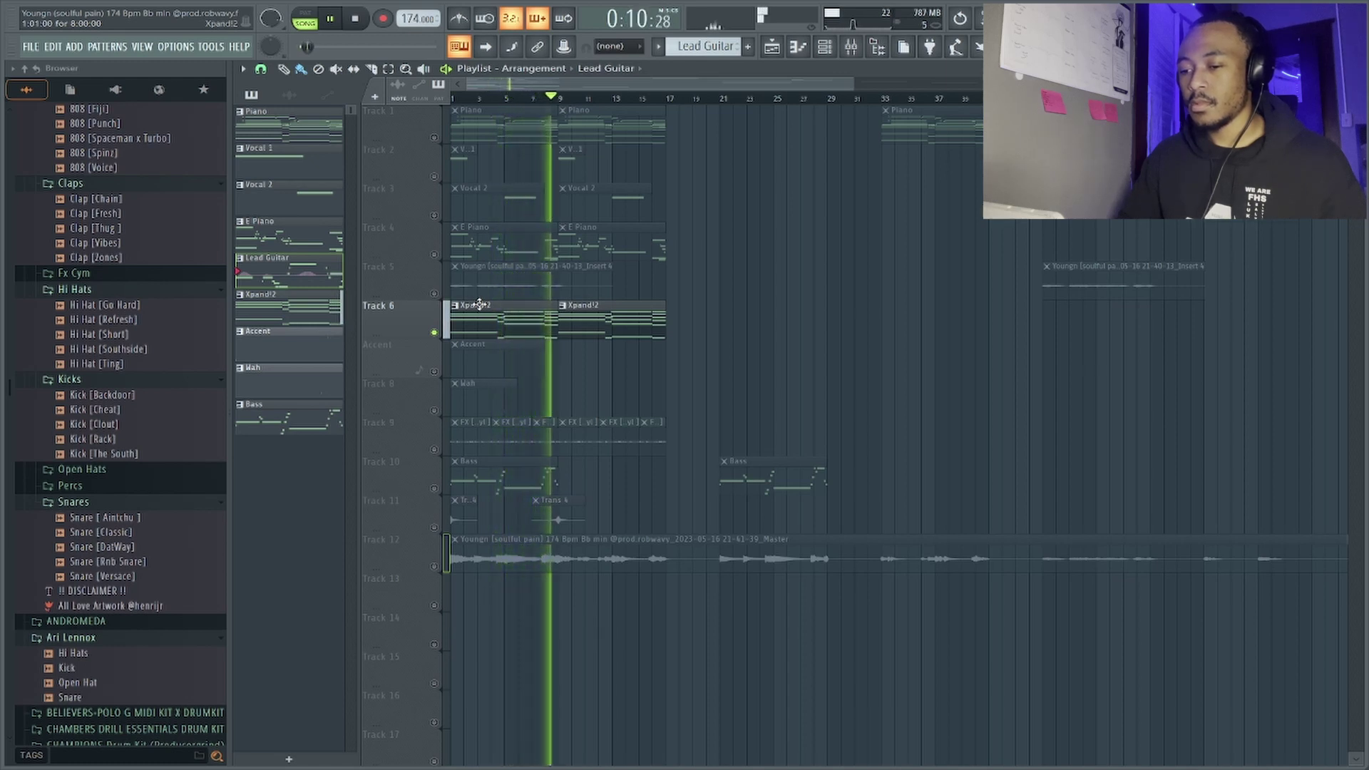
pyautogui.press('space')
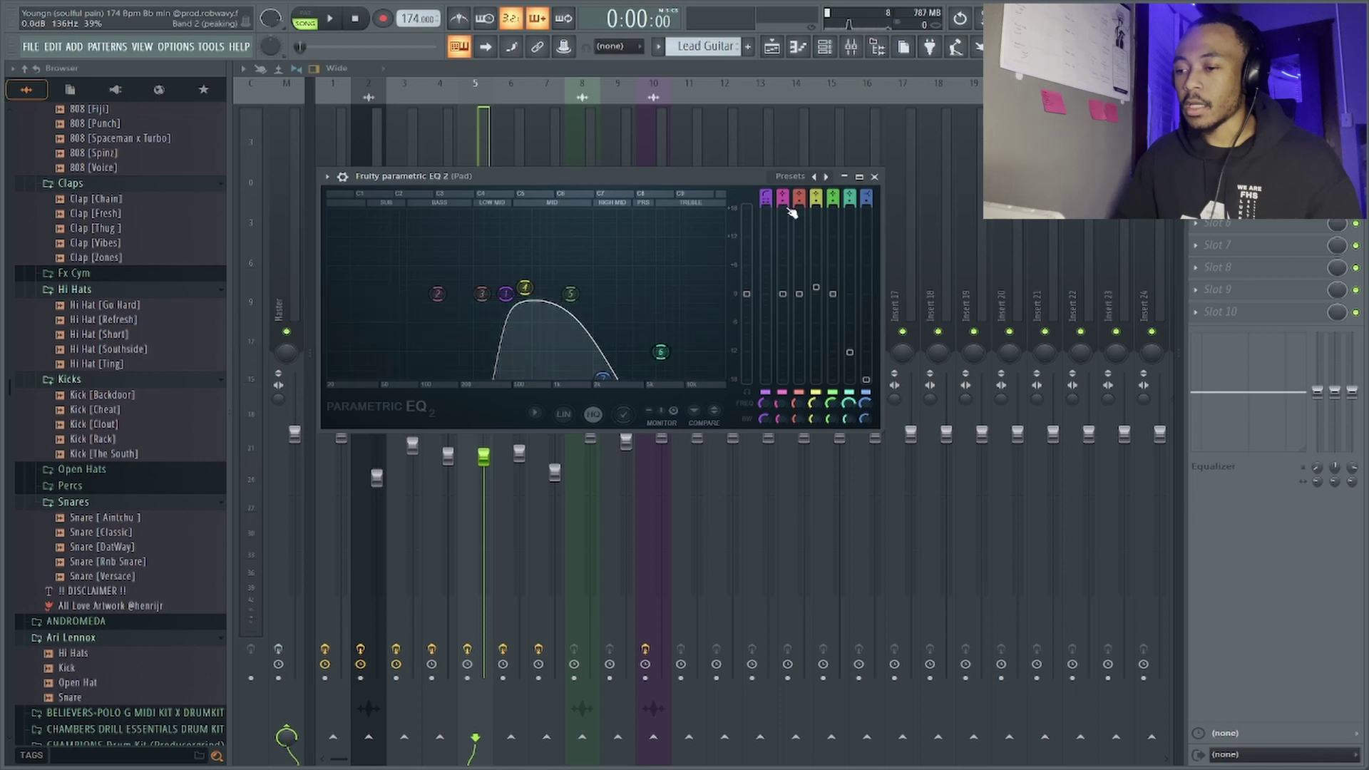
pyautogui.click(874, 176)
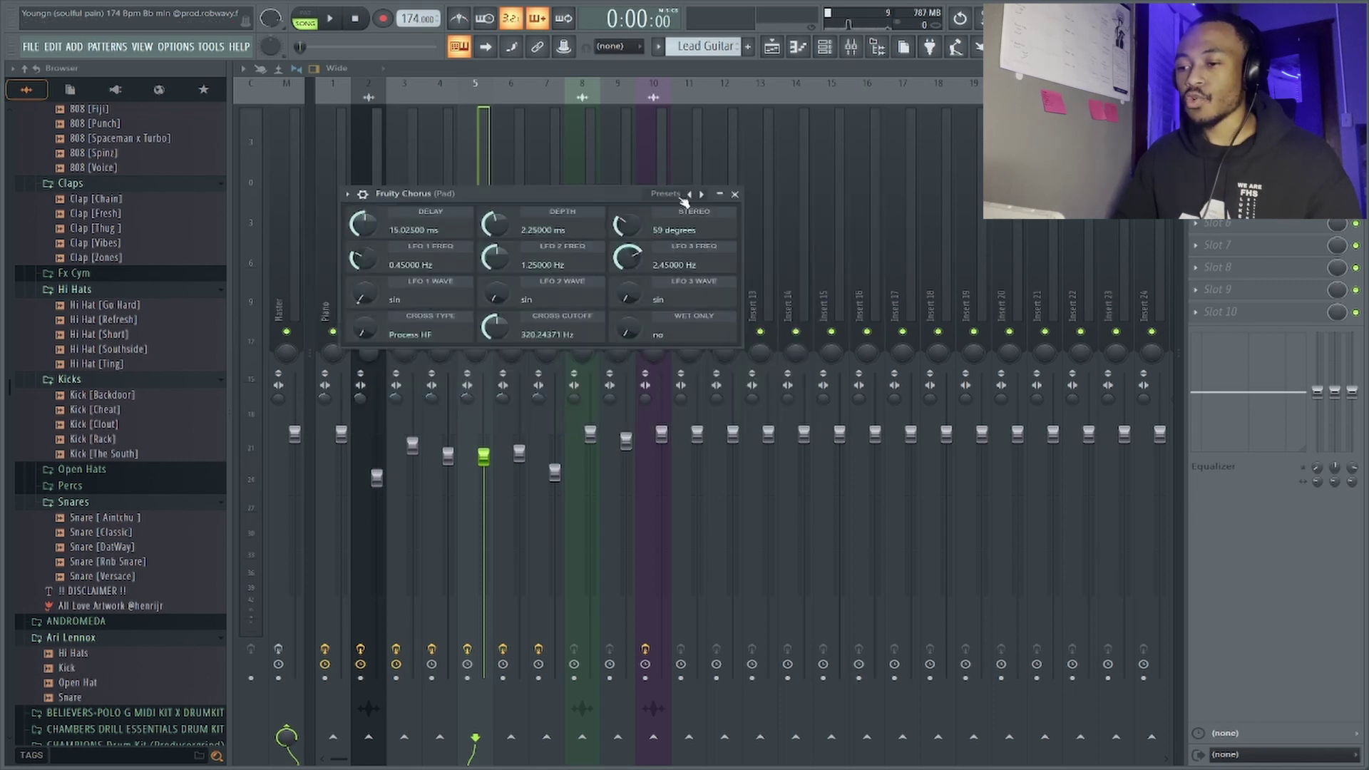
pyautogui.click(735, 194)
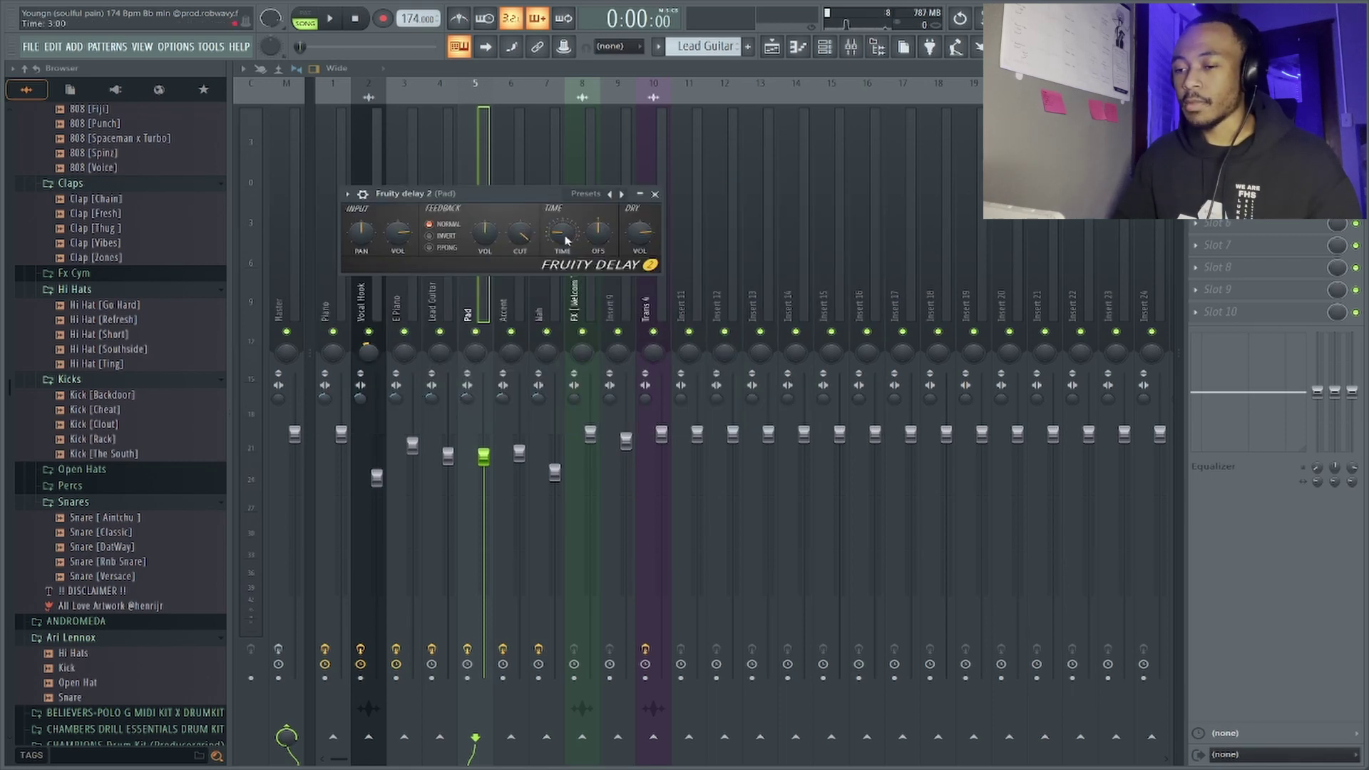
pyautogui.click(656, 194)
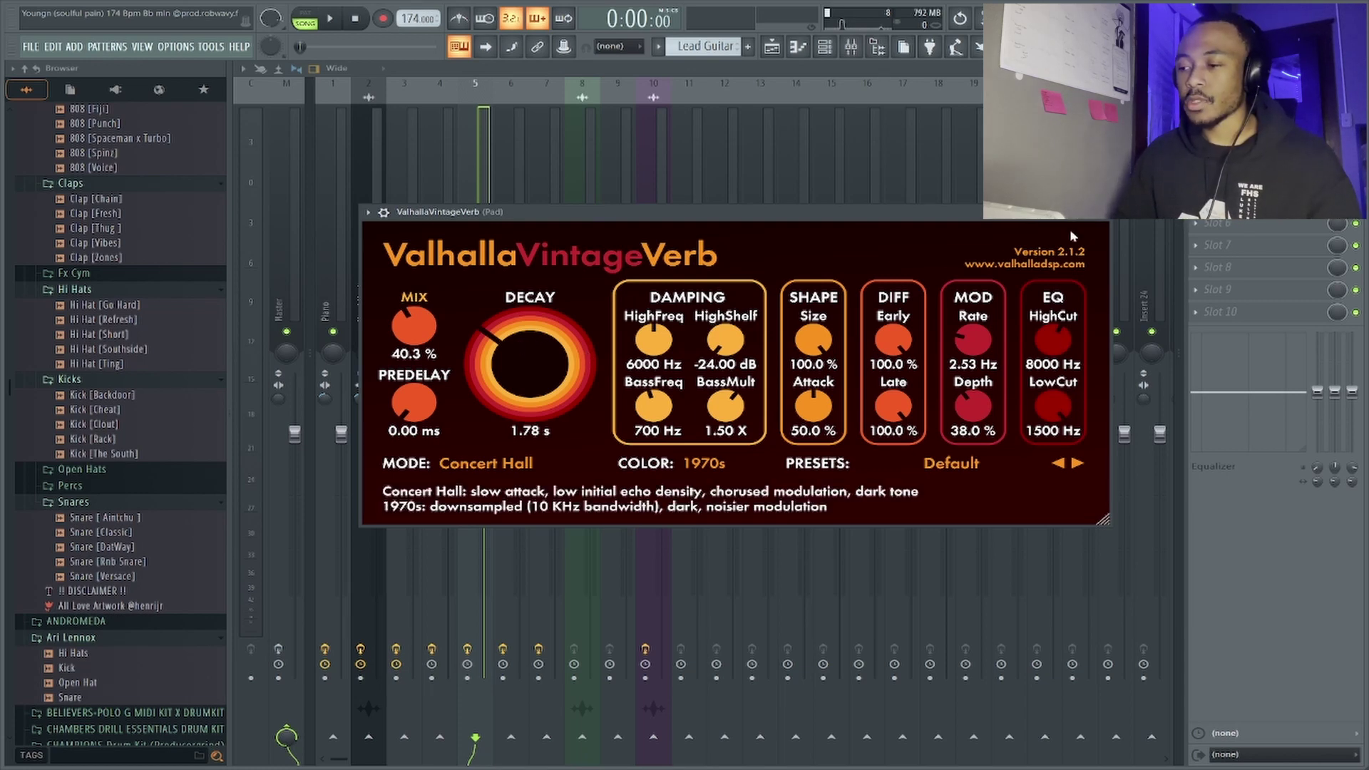
pyautogui.press('F5')
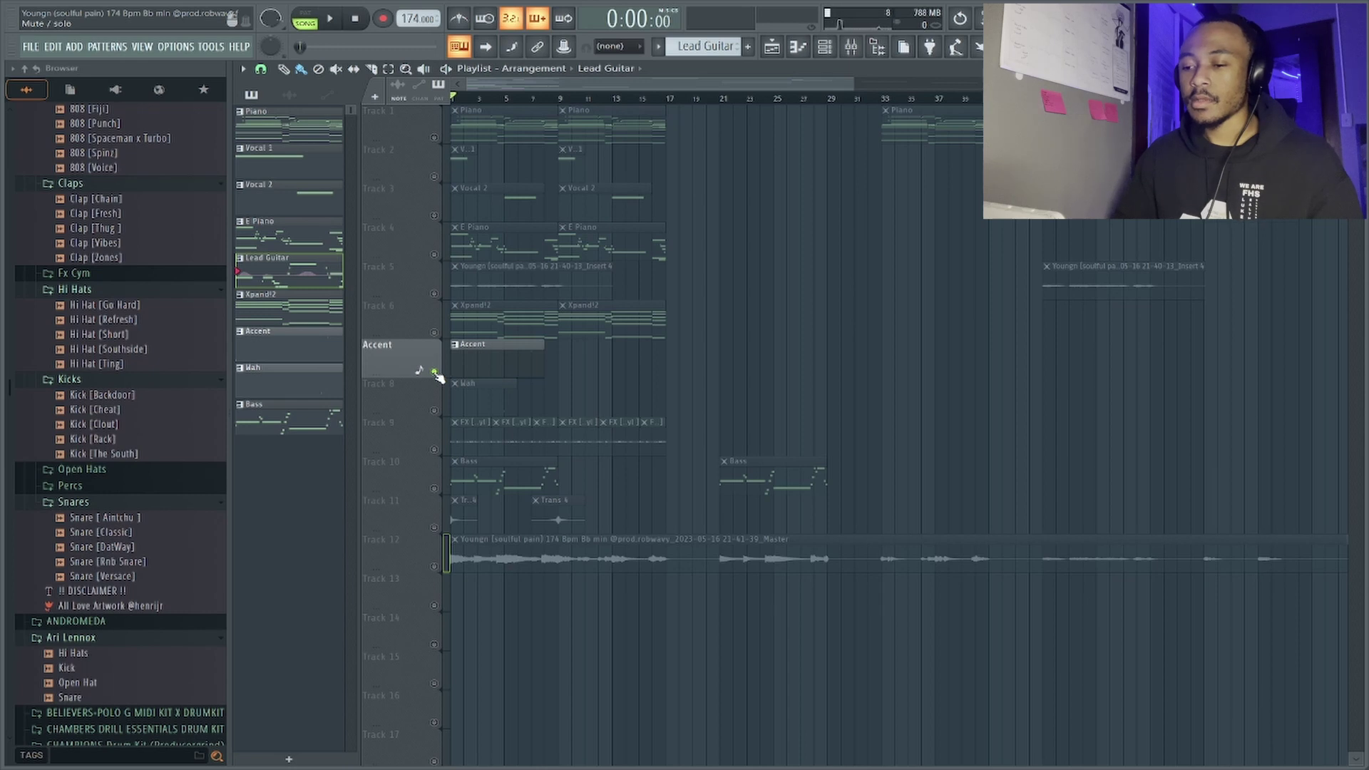
# - Listen to the soloed Accent pattern and to the soloed Wah pattern on Track 8
pyautogui.press('space')
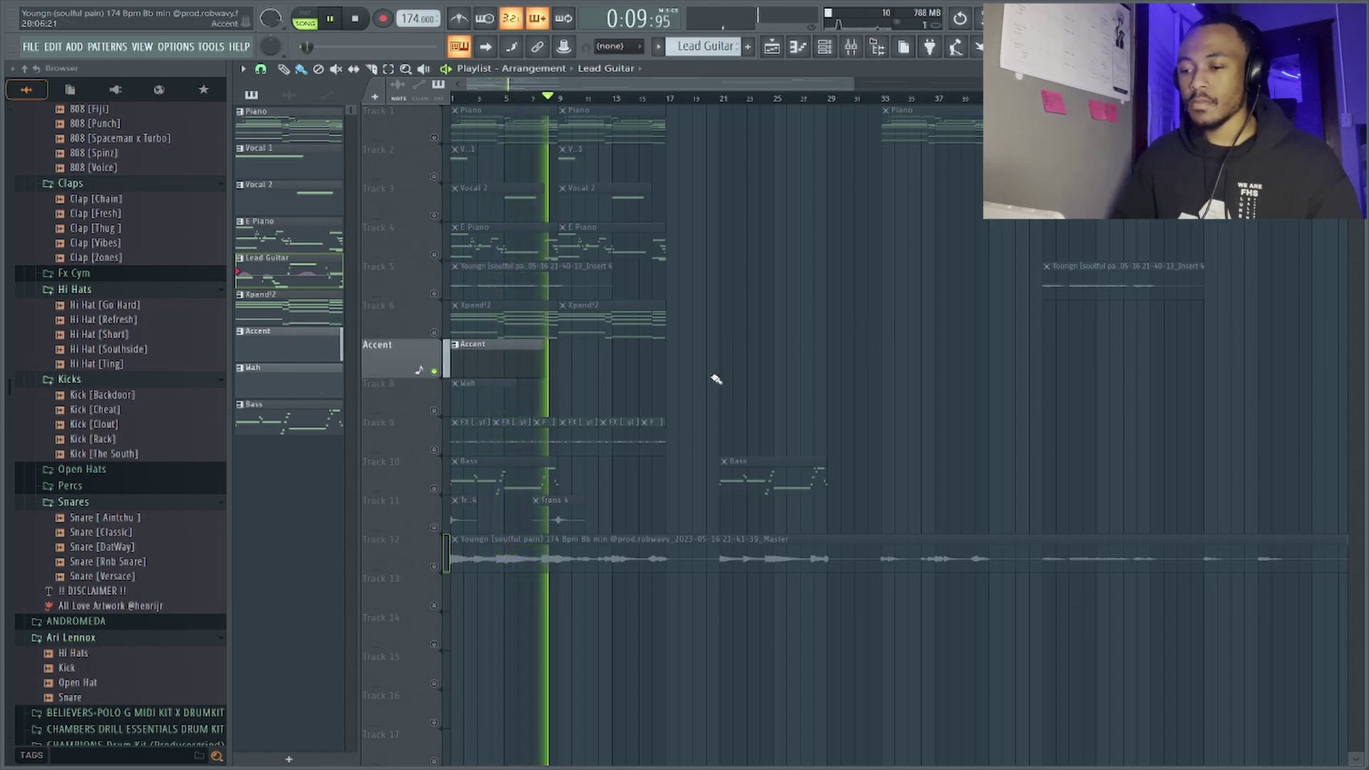
pyautogui.press('space')
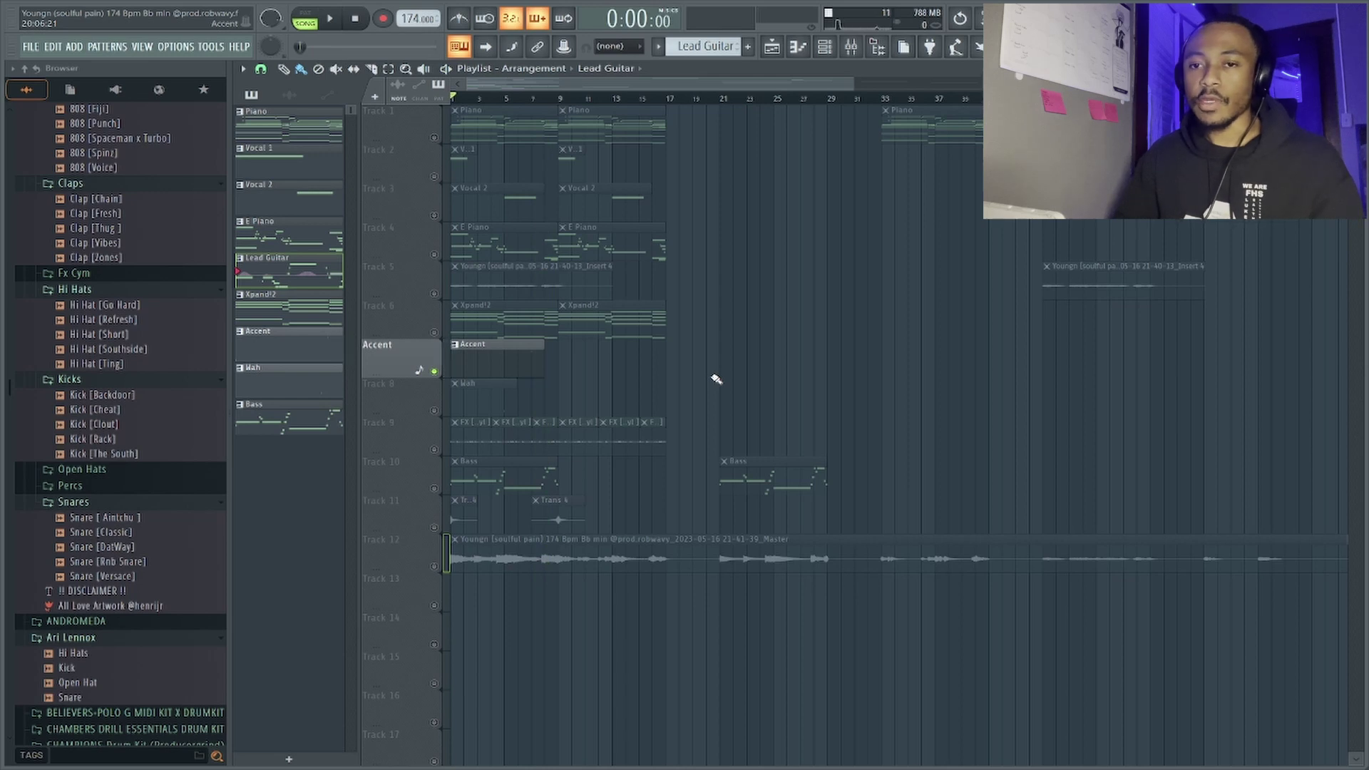
pyautogui.rightClick(435, 411)
pyautogui.click(510, 98)
pyautogui.press('space')
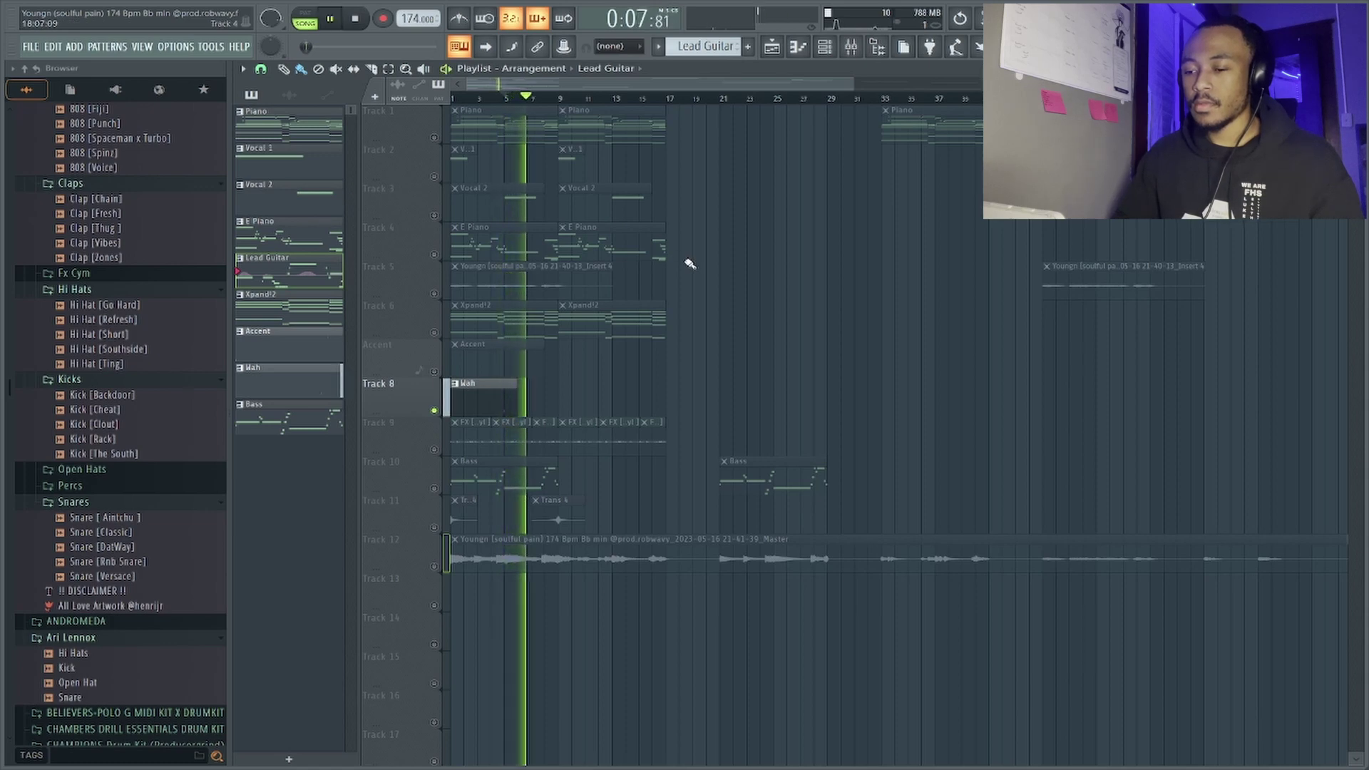
pyautogui.press('space')
# - Examine the Wah insert's Fruity Reeverb 2 settings and listen to the soloed vinyl FX clips on Track 9
pyautogui.press('F9')
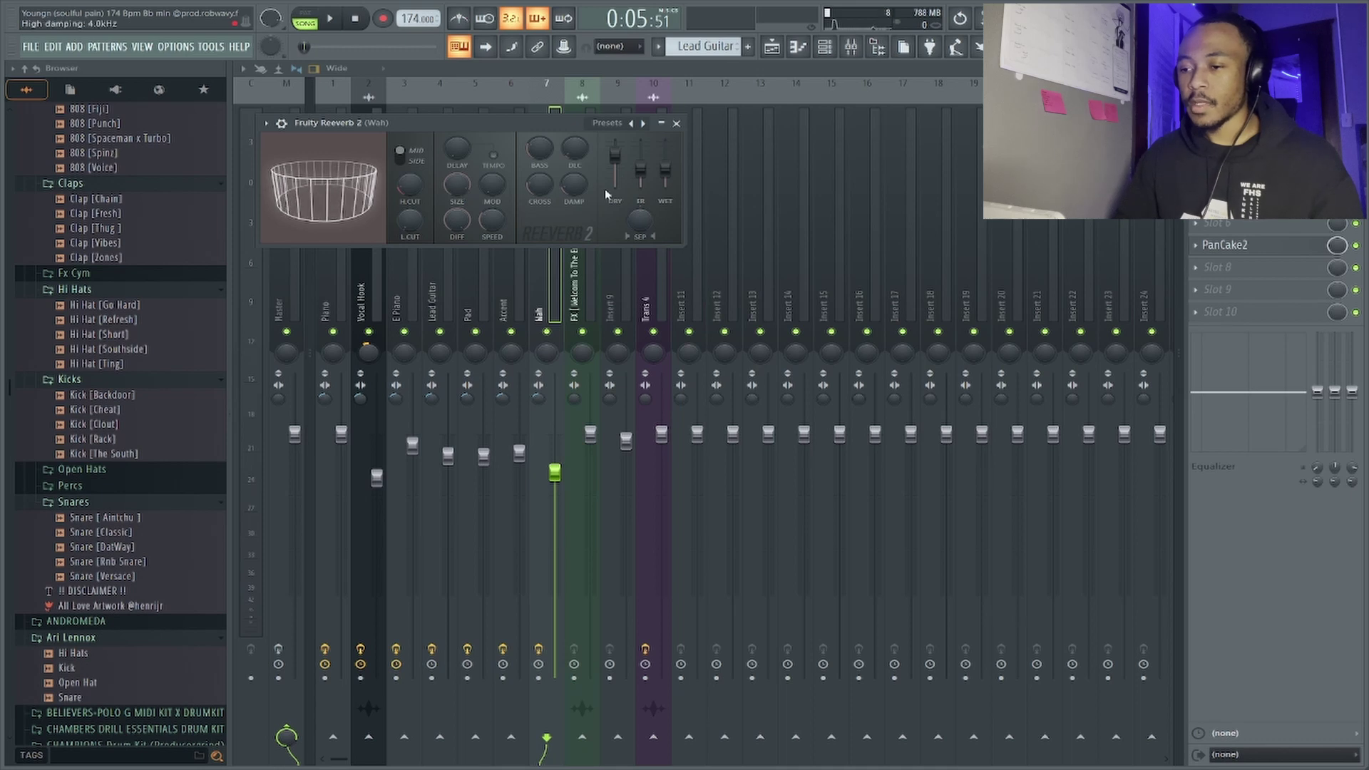
pyautogui.click(677, 123)
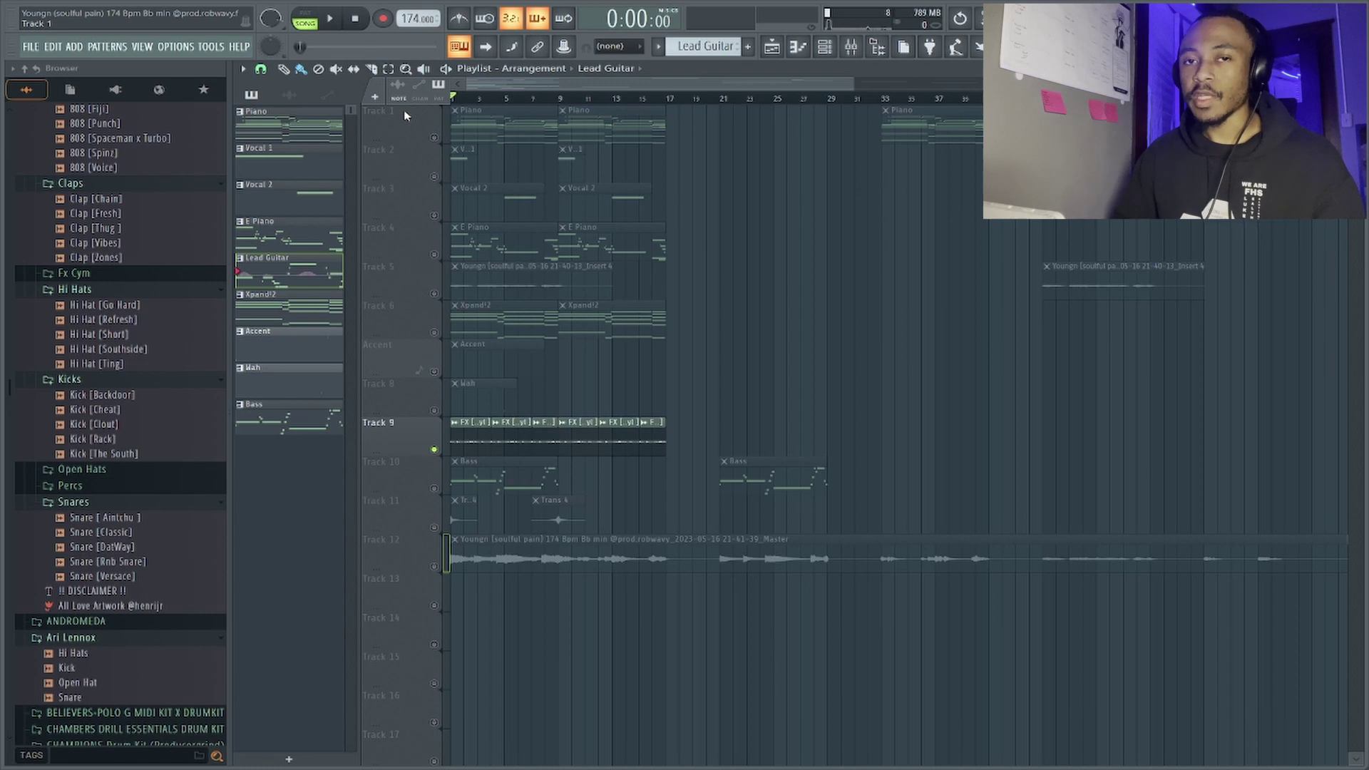
pyautogui.press('space')
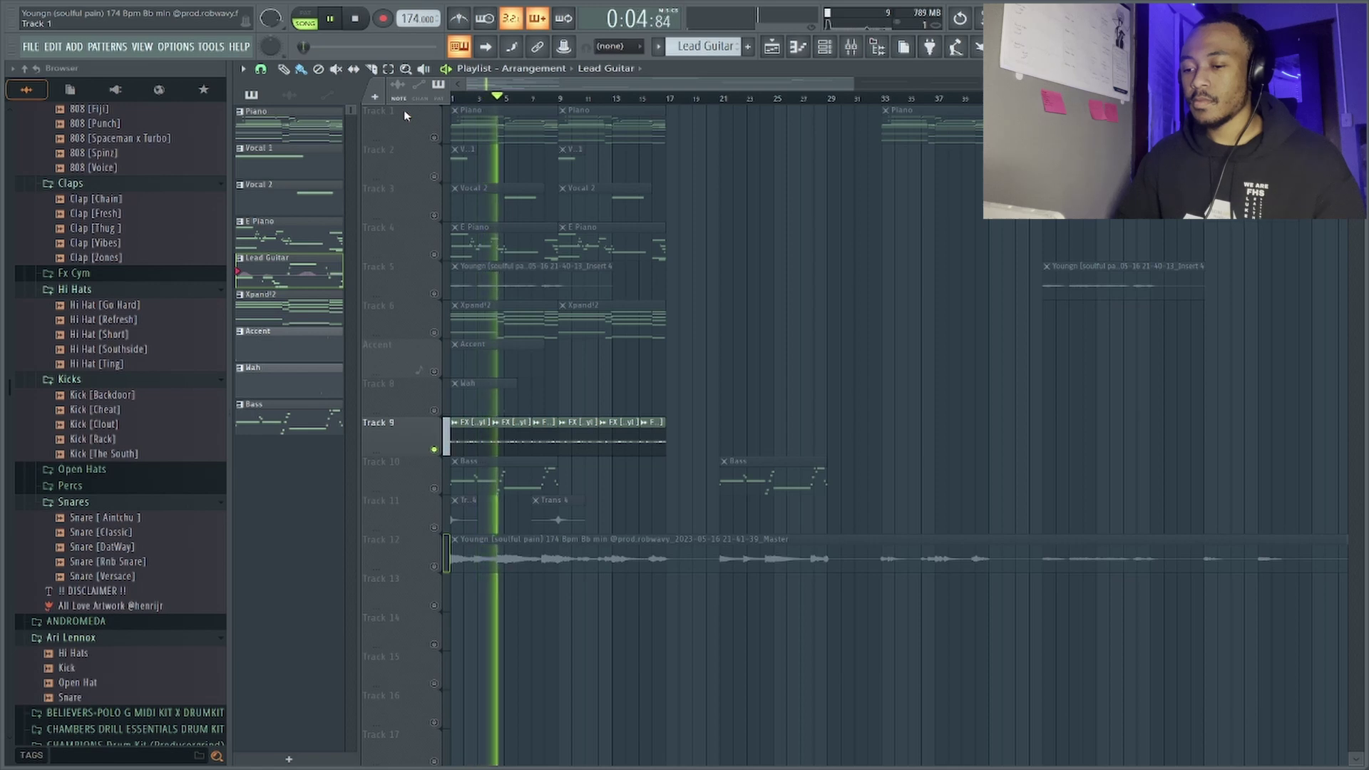
pyautogui.press('space')
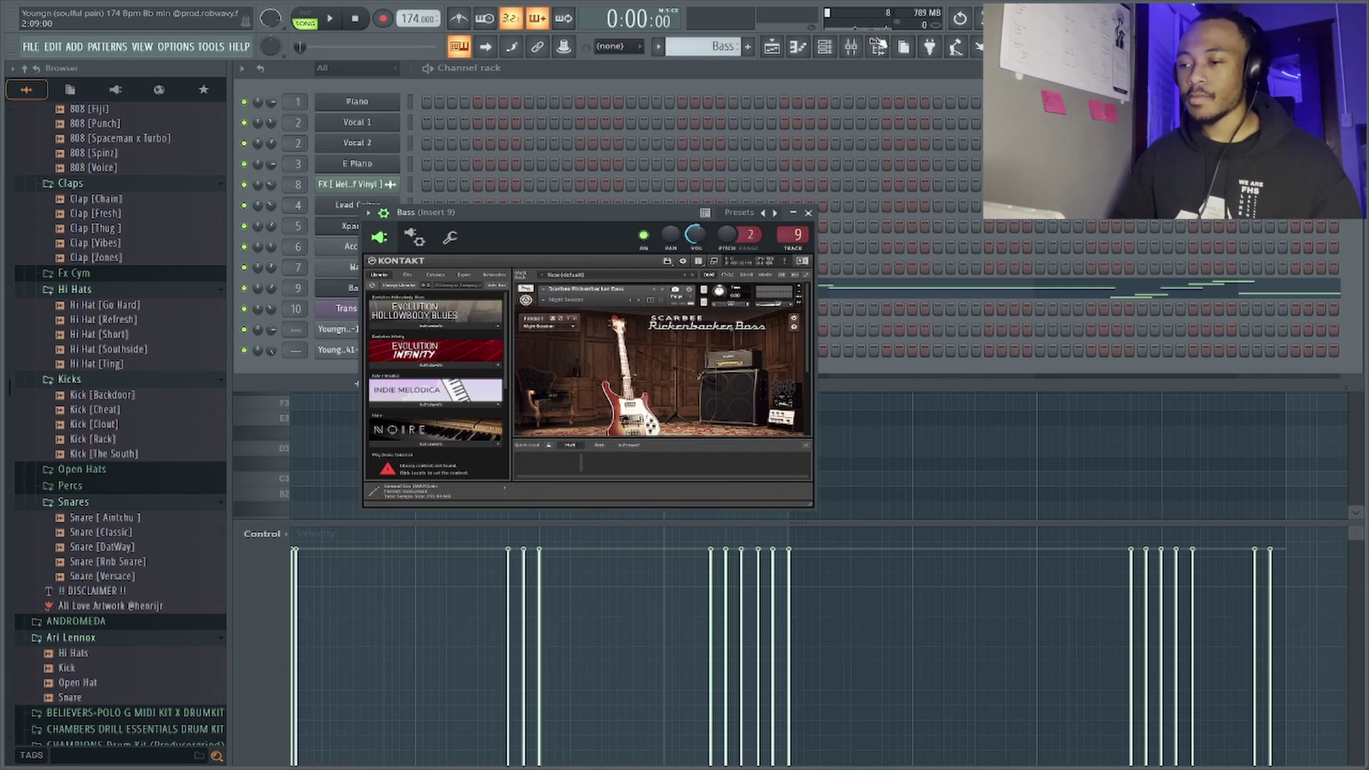
# - Listen to the soloed Bass pattern on Track 10 while following its notes in the piano roll
pyautogui.click(798, 46)
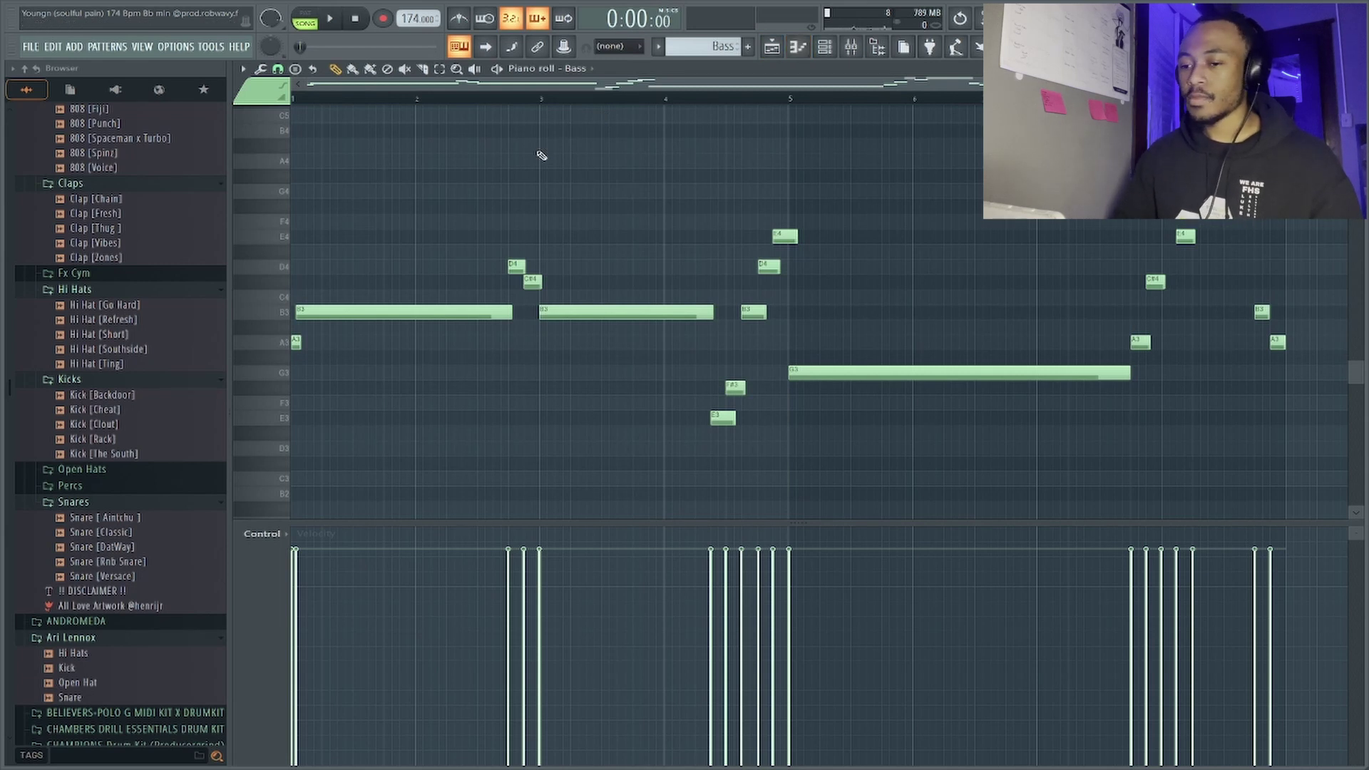
pyautogui.press('space')
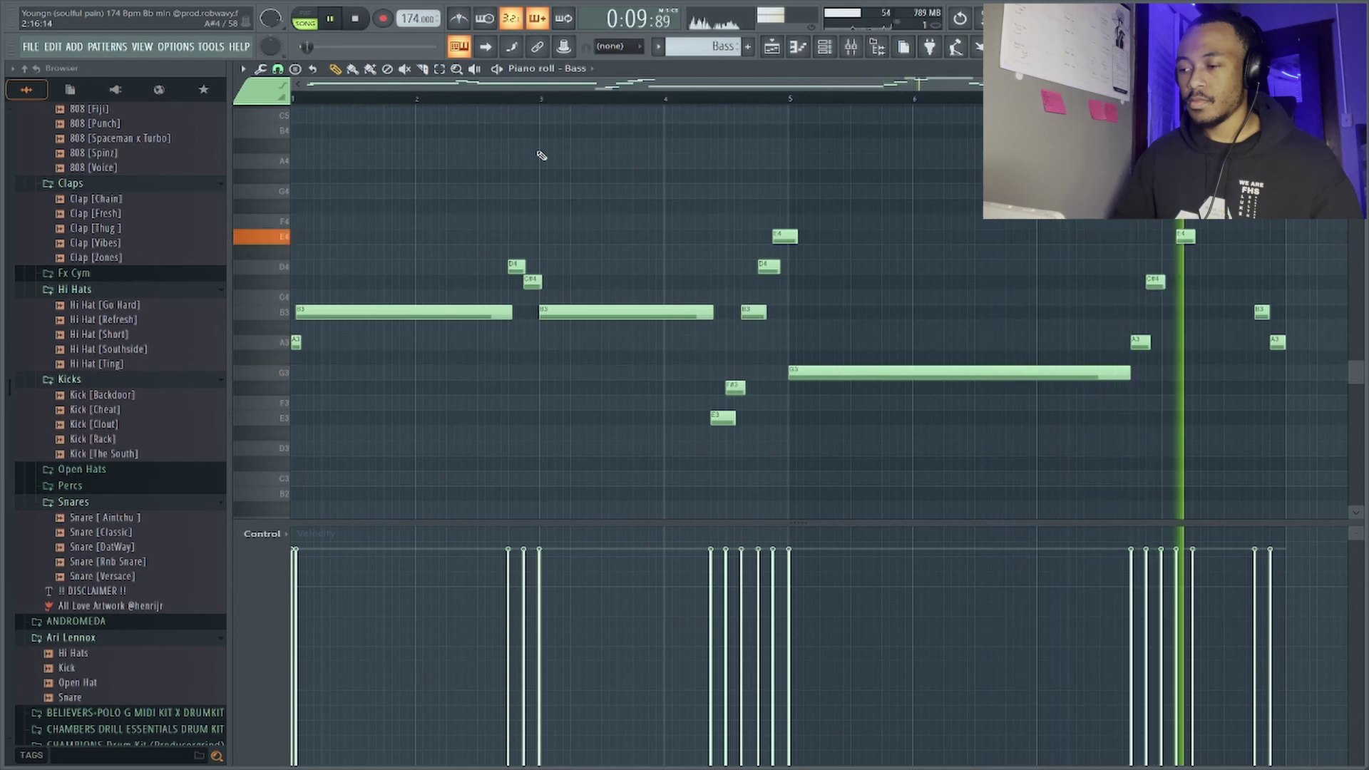
pyautogui.press('space')
pyautogui.press('F5')
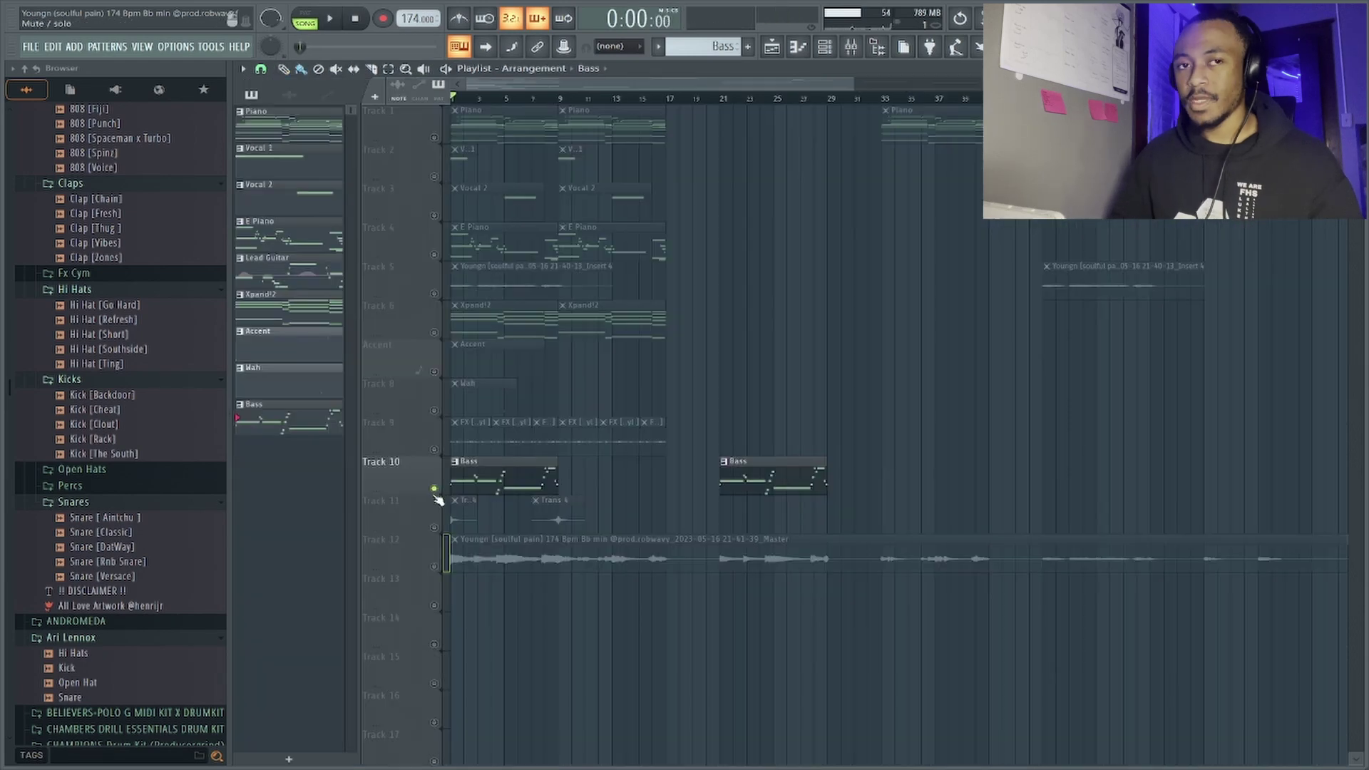
# - Listen to the soloed Trans 4 transition clips on Track 11 and examine their insert's Fruity Delay 2 and ValhallaVintageVerb
pyautogui.click(437, 501)
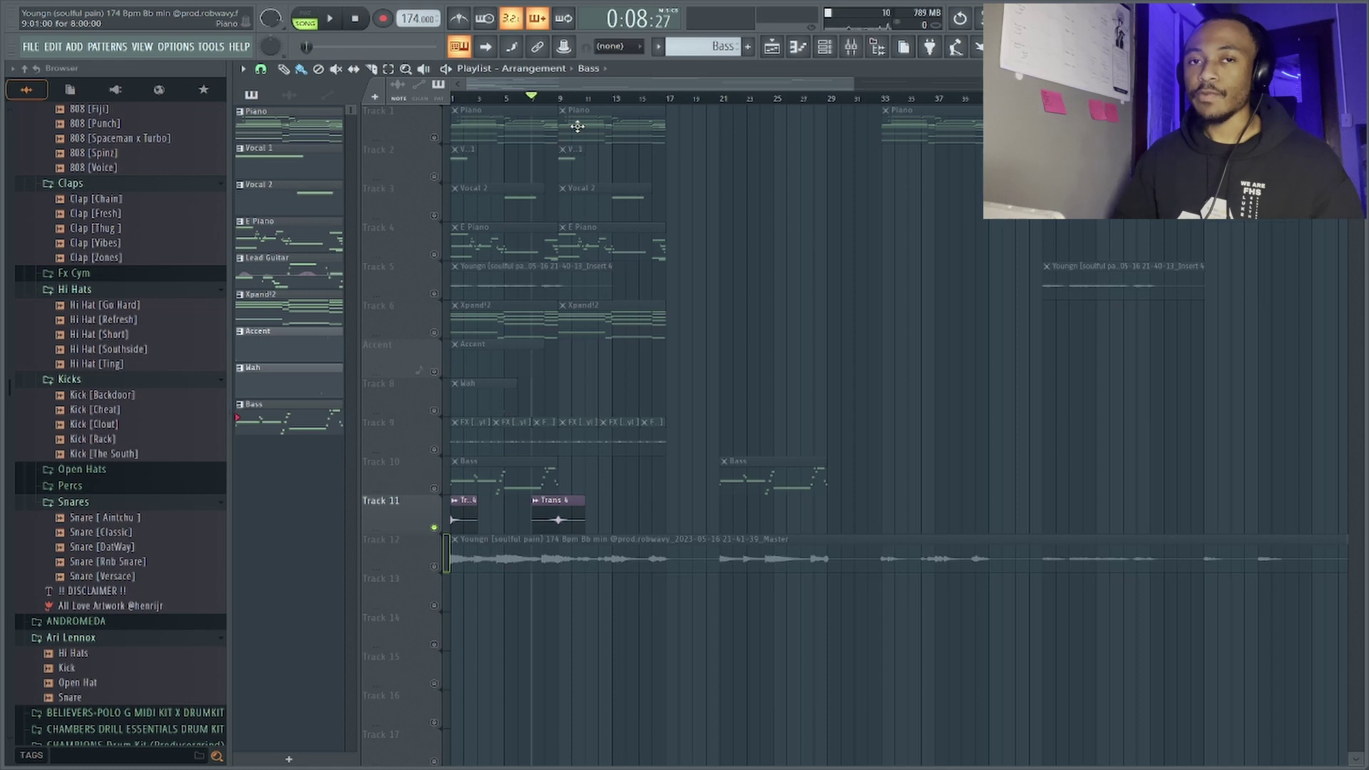
pyautogui.press('space')
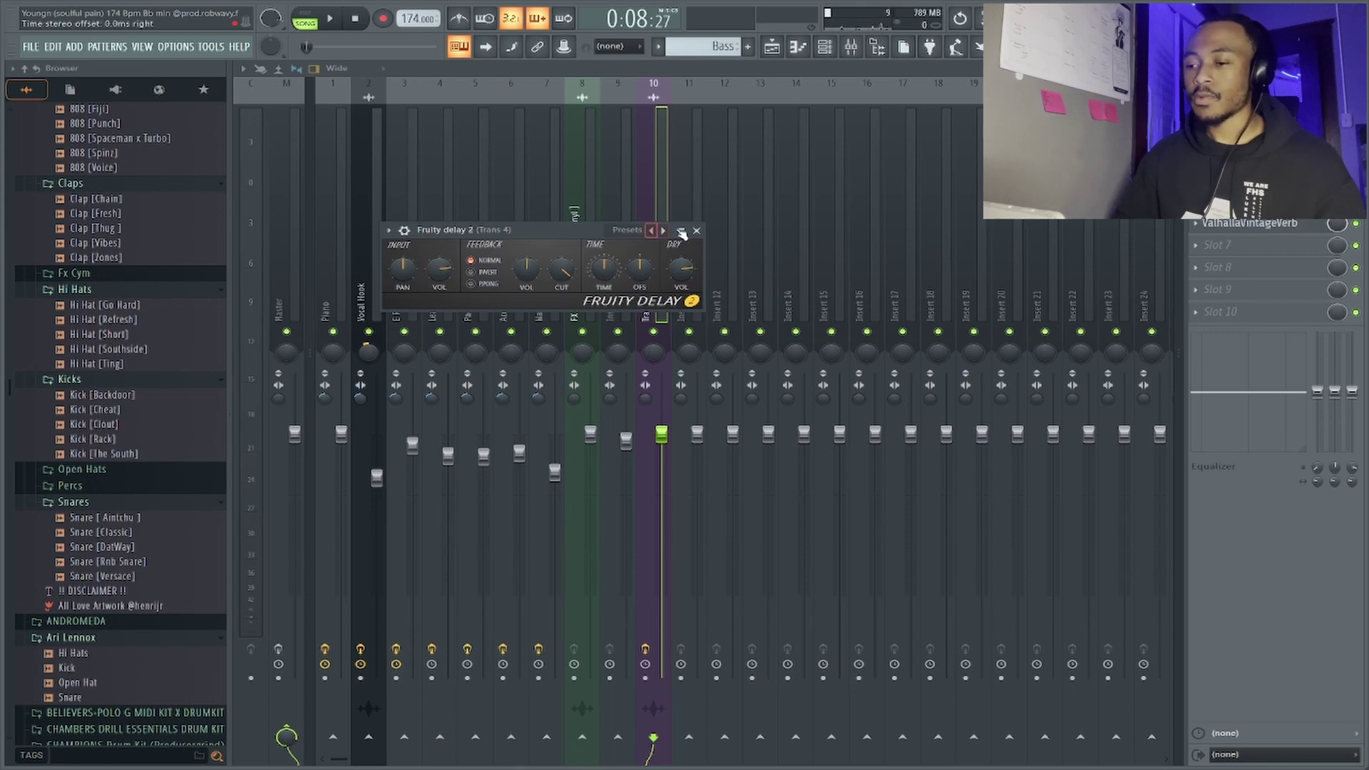
pyautogui.click(696, 232)
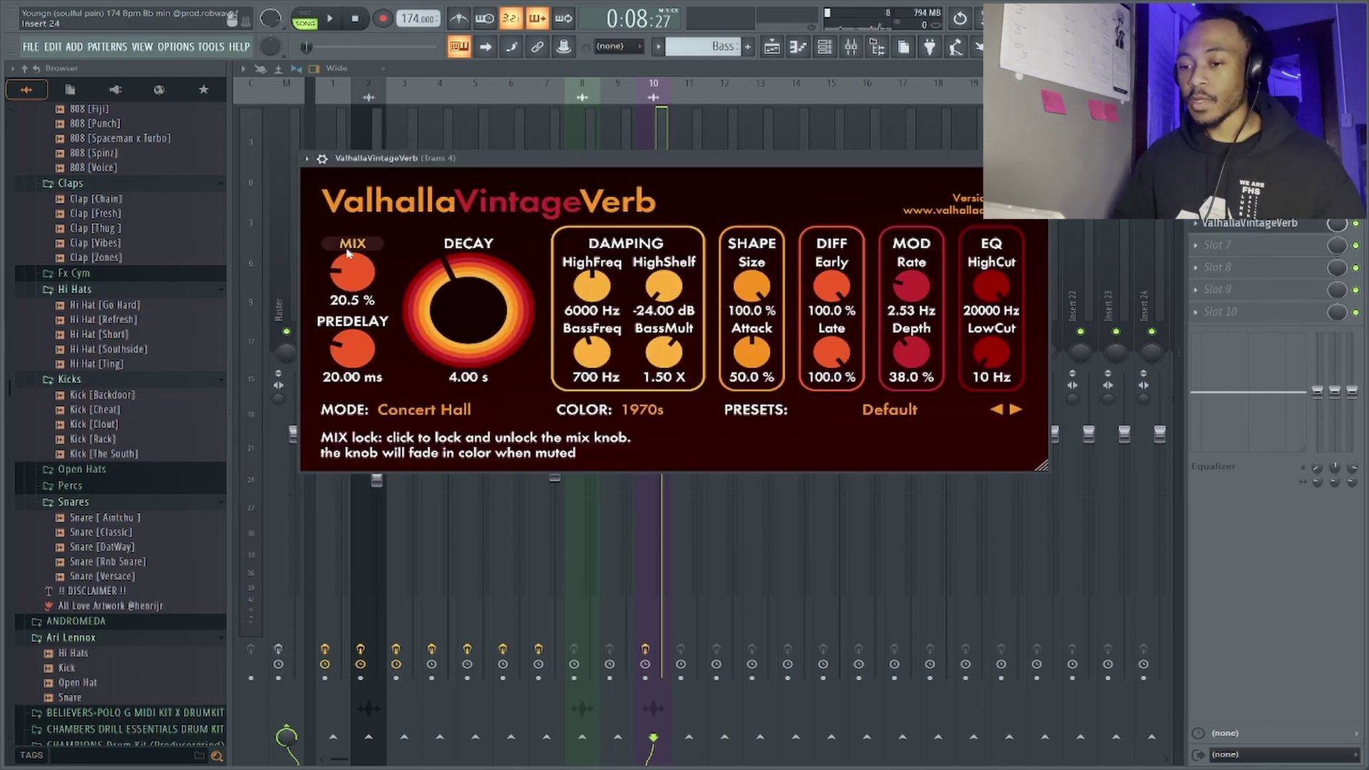